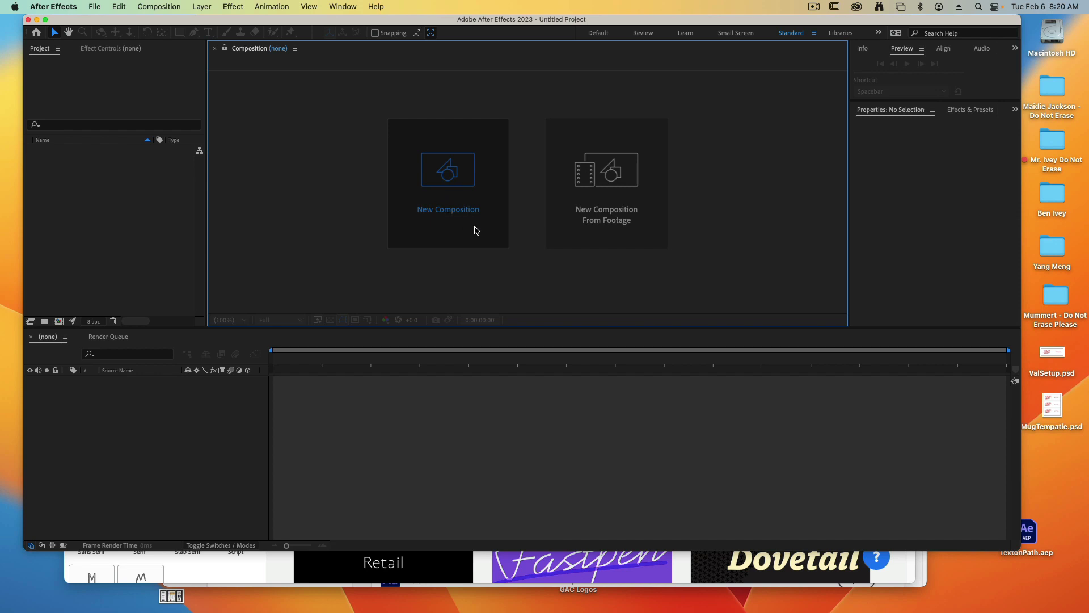
- Create a composition named Wiggly Text with the HDV/HDTV 1280x720 29.97 fps preset, 5-second duration and black background
click(475, 230)
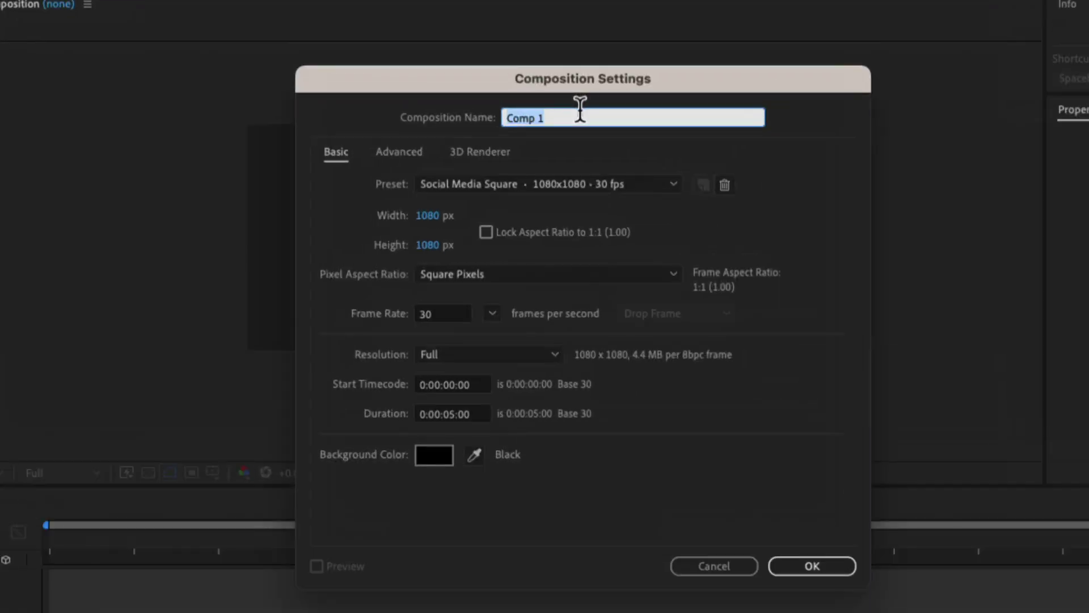
text(Wiggly Text)
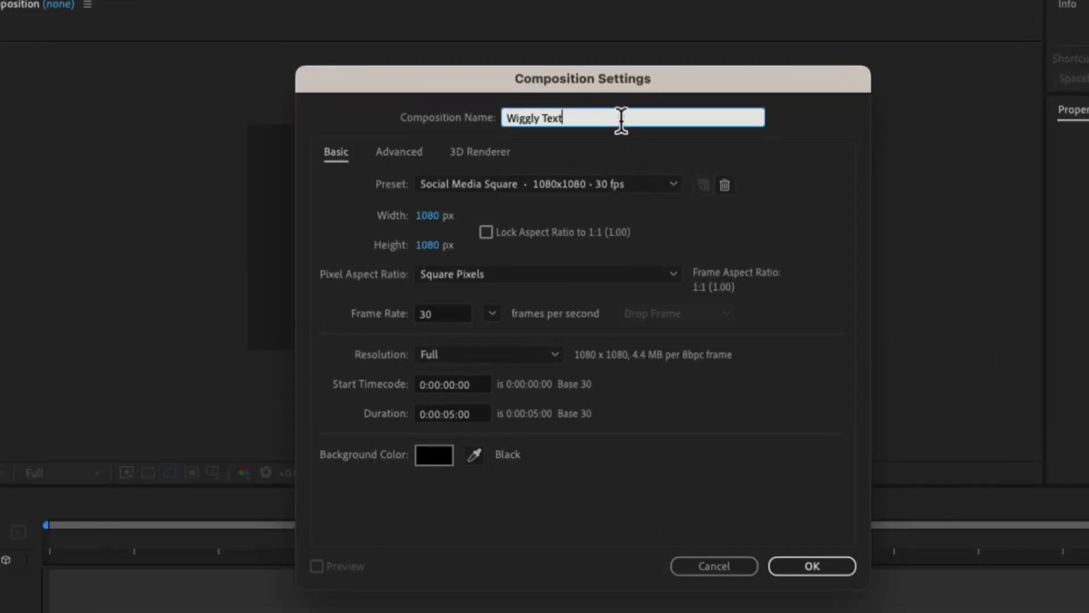
click(555, 184)
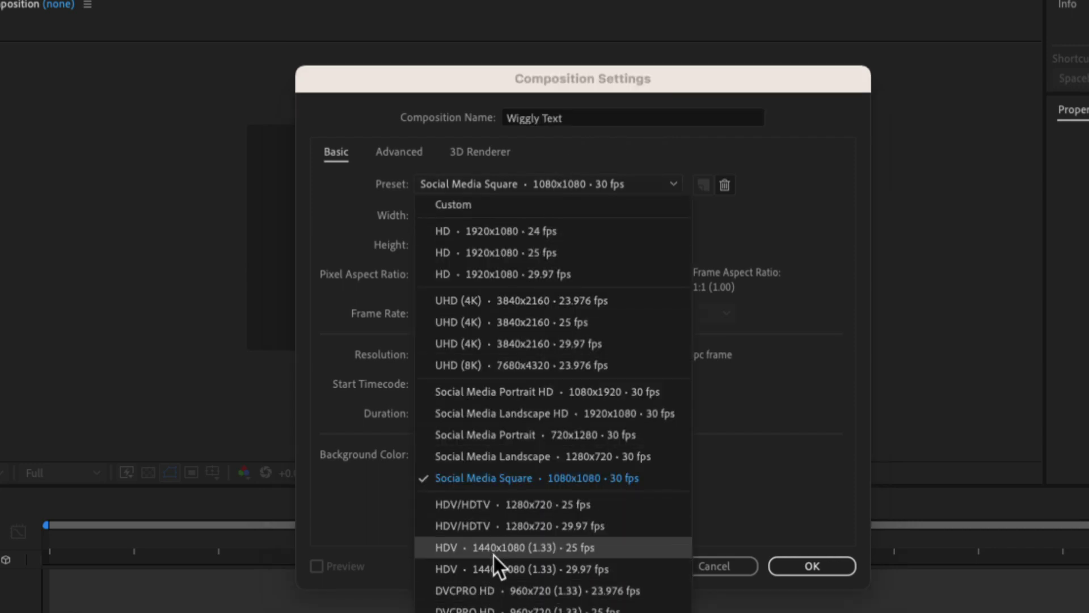
click(608, 525)
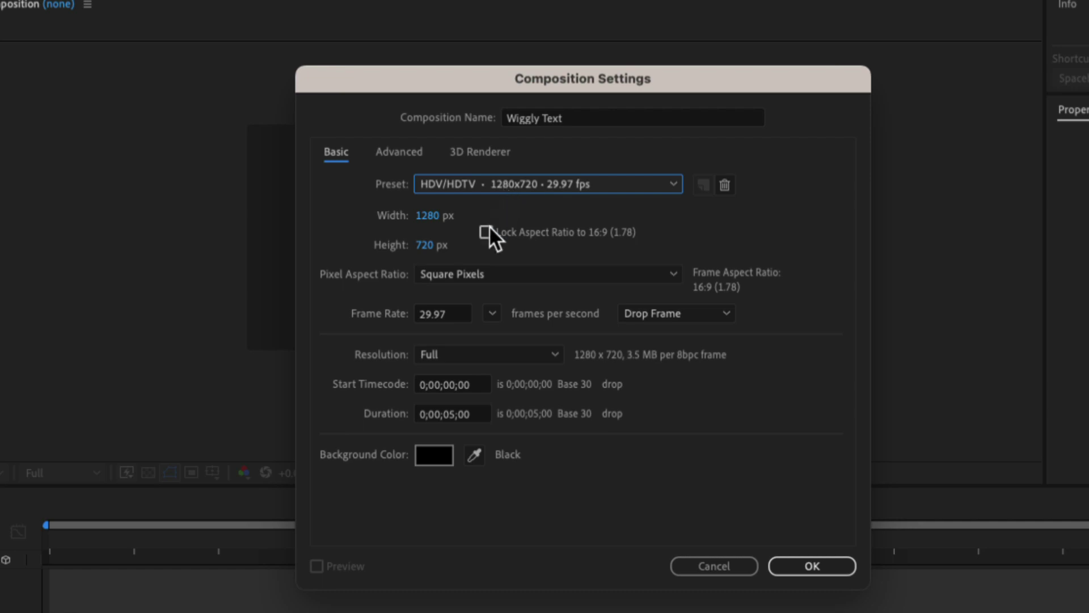
click(452, 415)
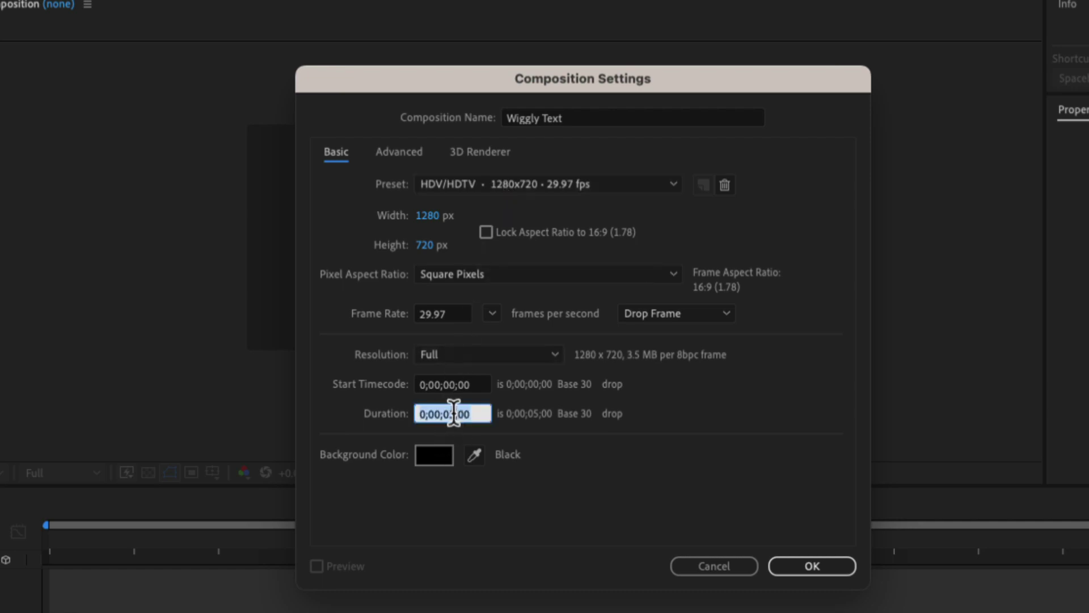
click(436, 461)
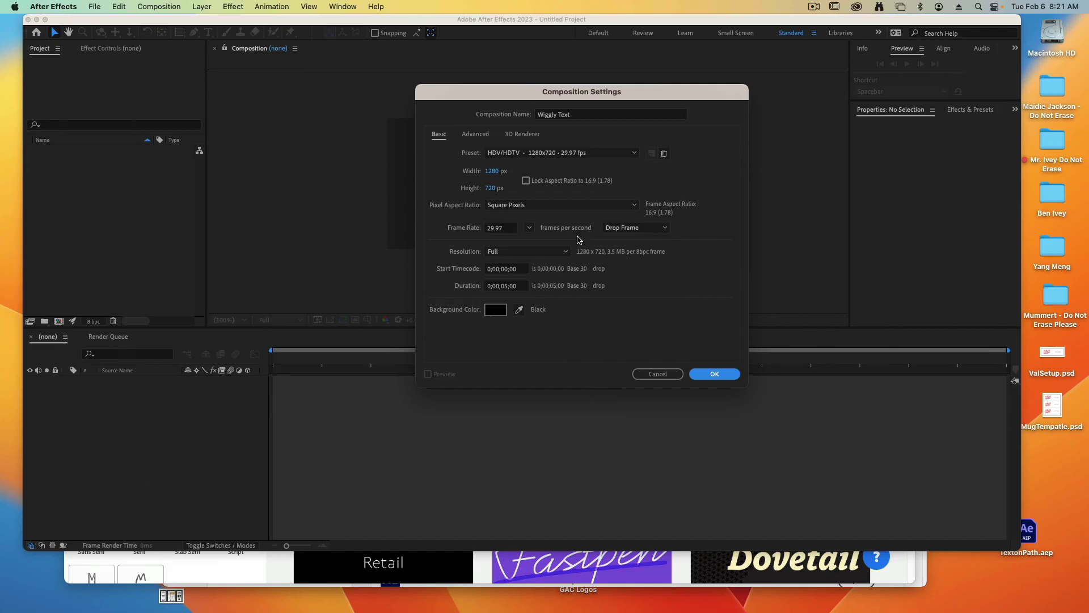
key(Return)
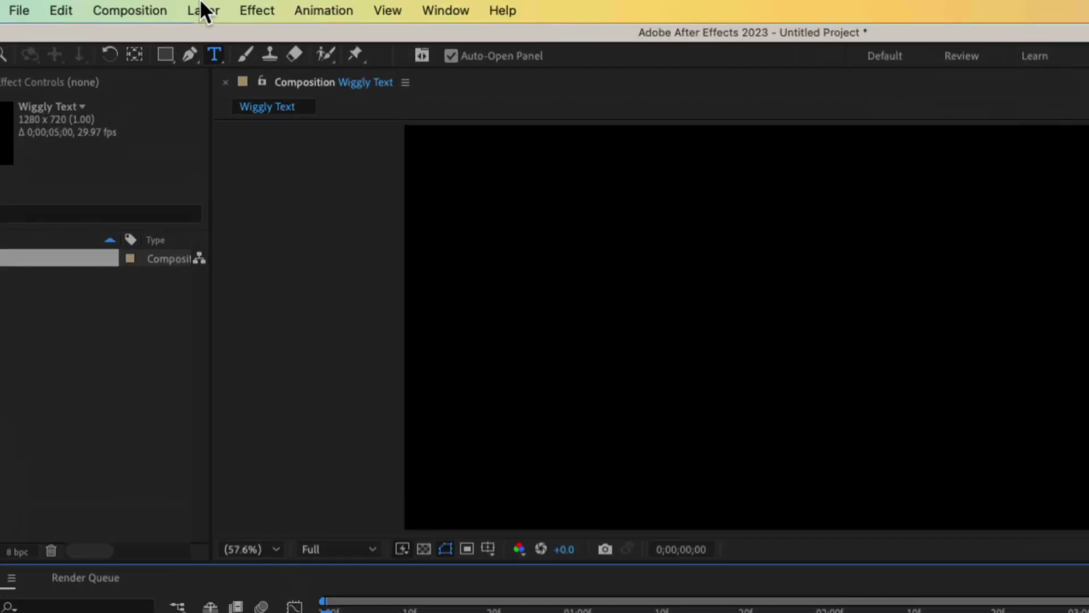
- Add a new text layer reading SCARY in capital letters
click(202, 11)
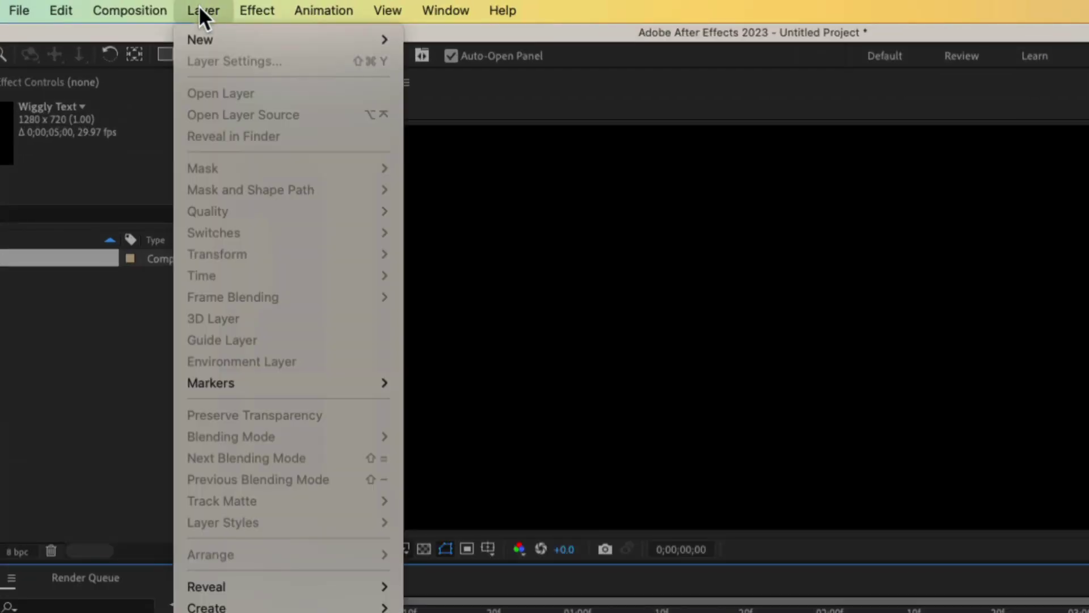
mouse_move(200, 37)
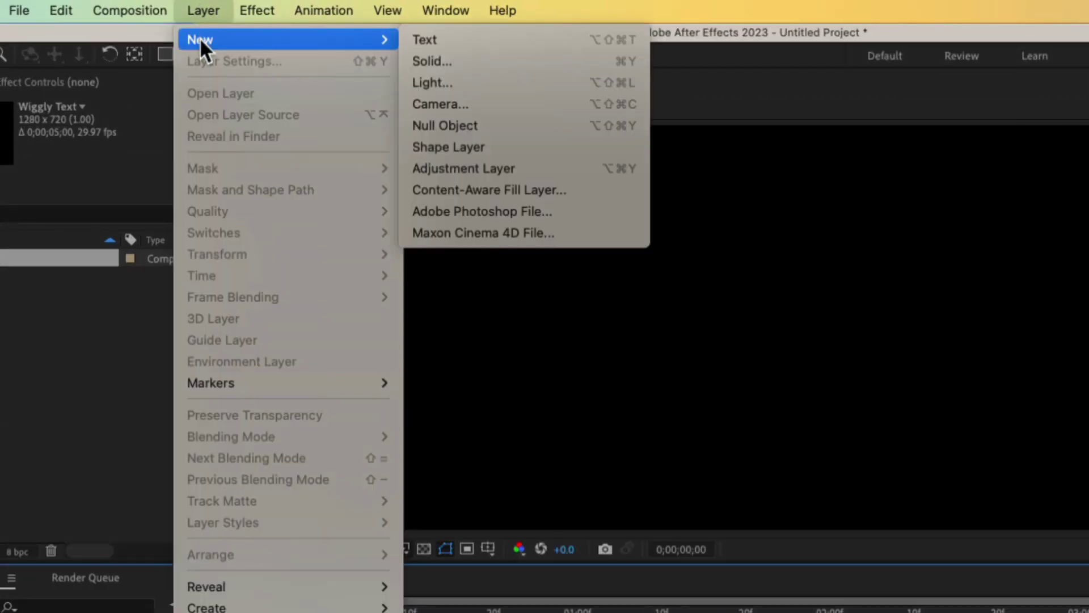
click(404, 41)
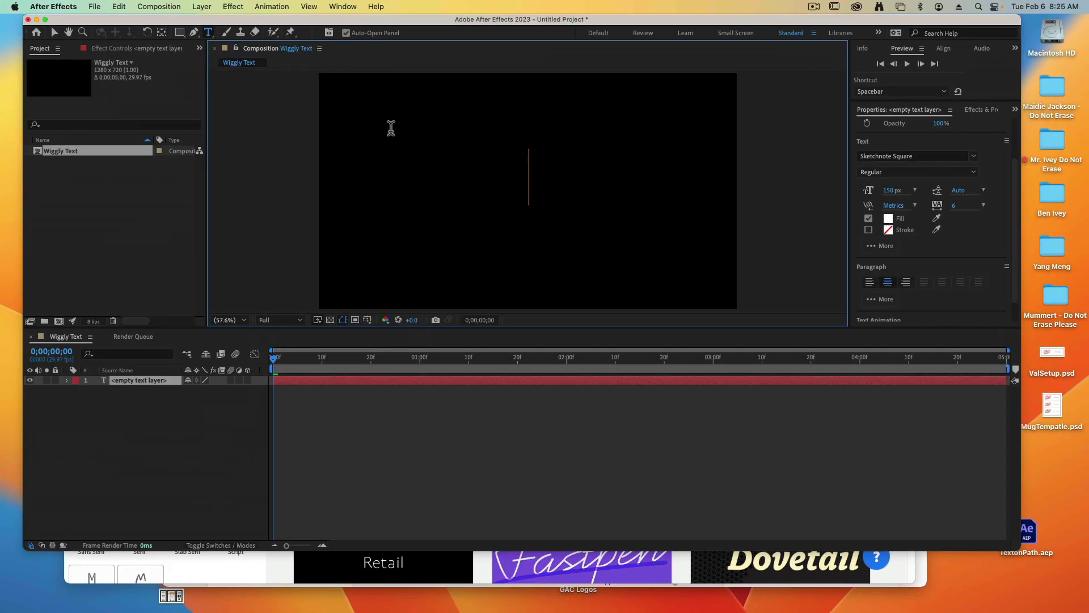
text(scary)
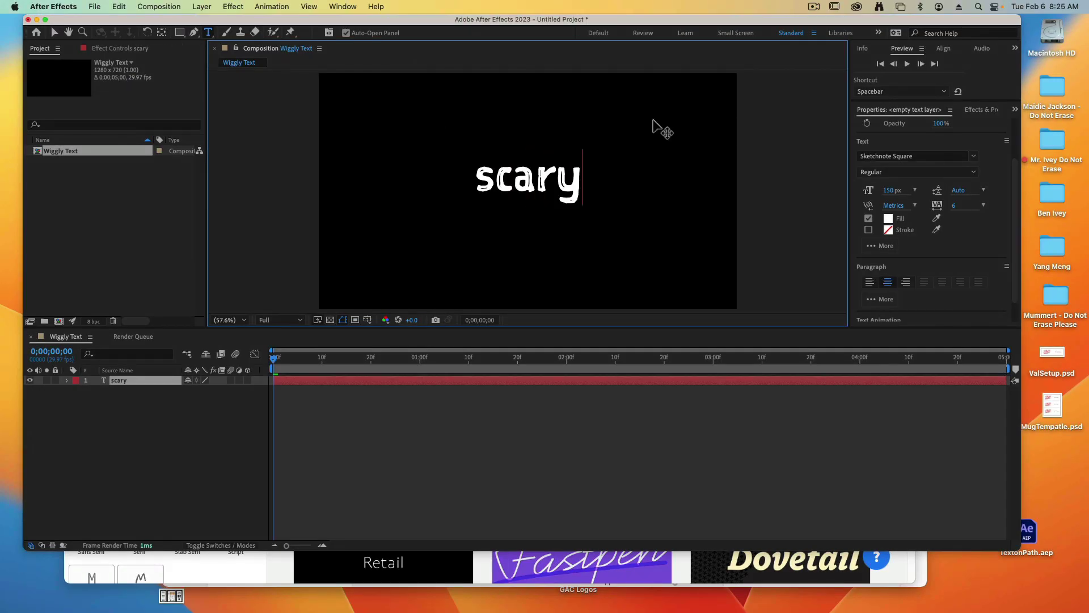
key(super+a)
text(SCART)
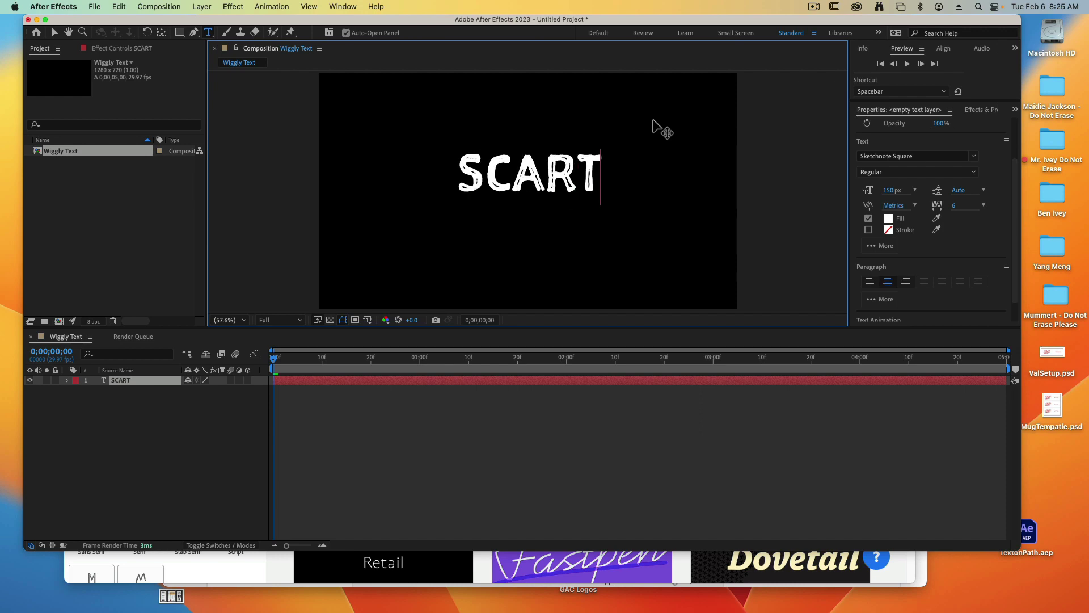
key(BackSpace)
text(Y)
- Set the font size of the whole SCARY text to 150 px
key(super+a)
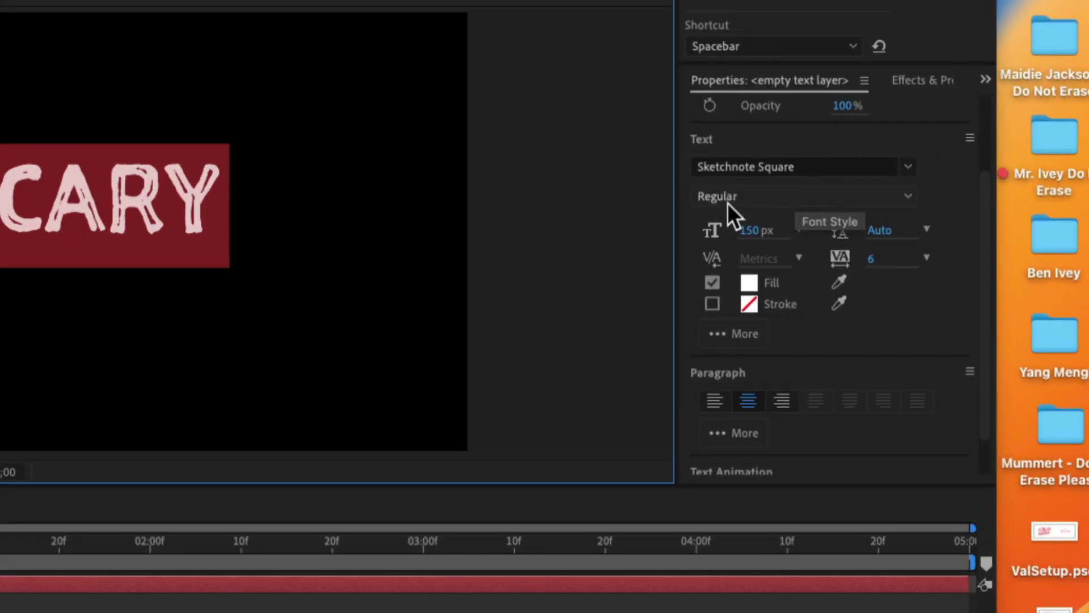
click(751, 229)
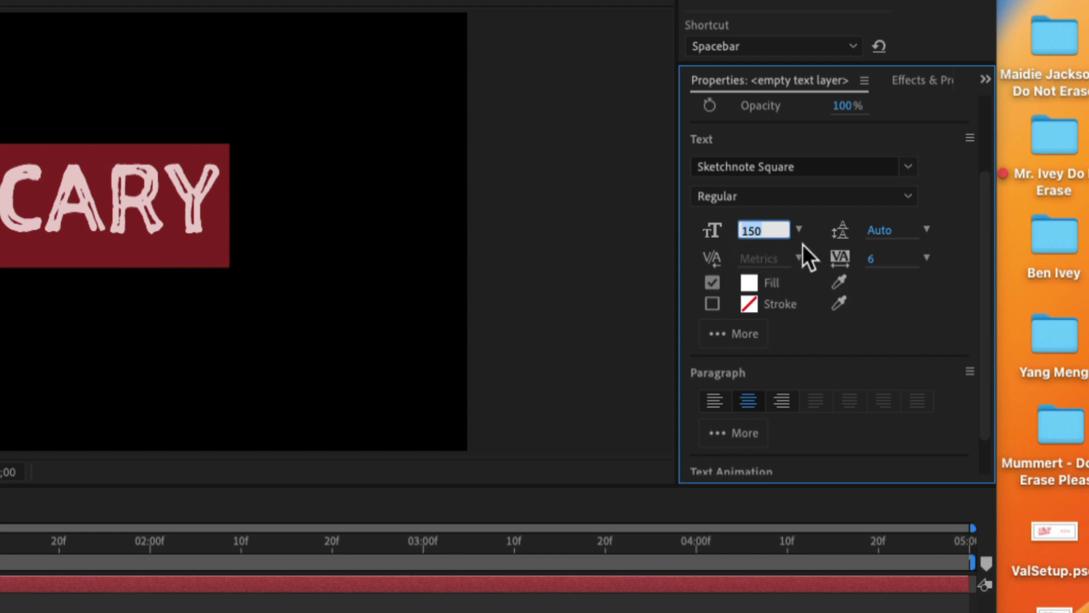
text(150)
key(Return)
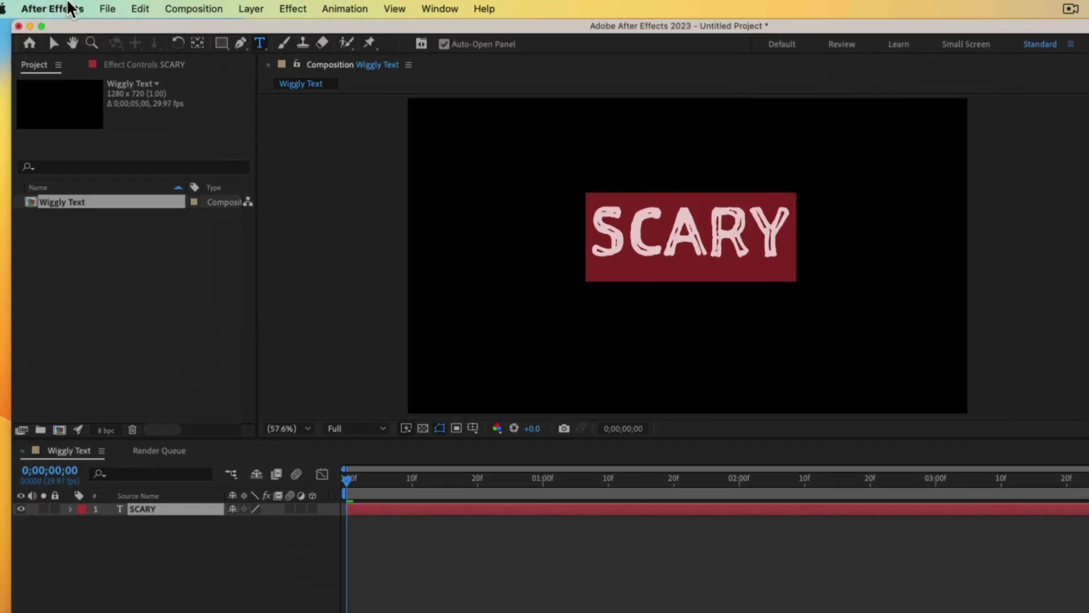
- Go to Adobe Fonts in the browser, search for Sketchnote Square and open the Sketchnote family page
click(98, 6)
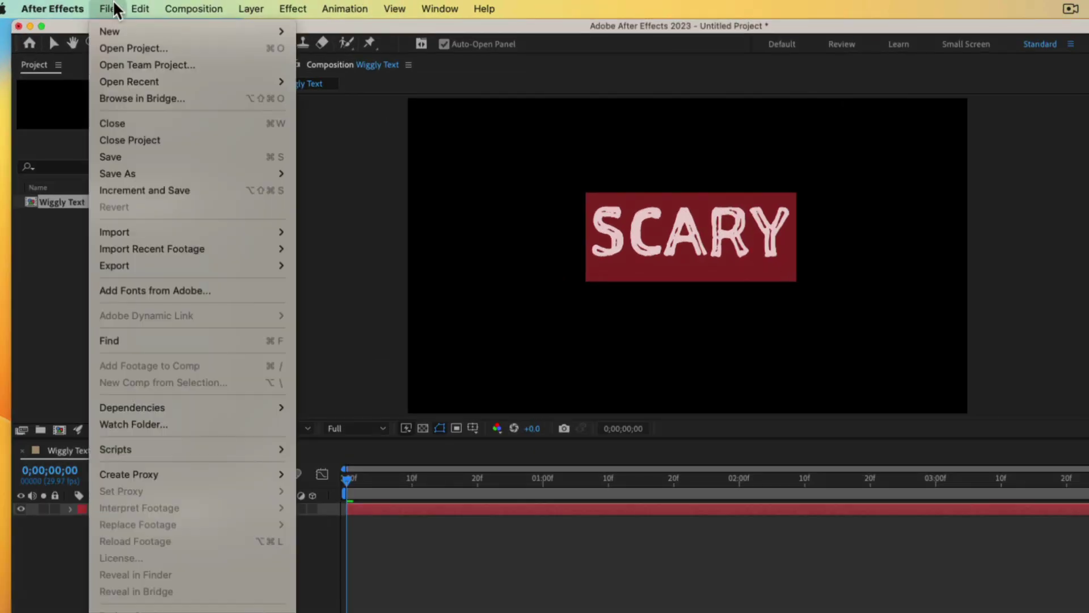
click(152, 290)
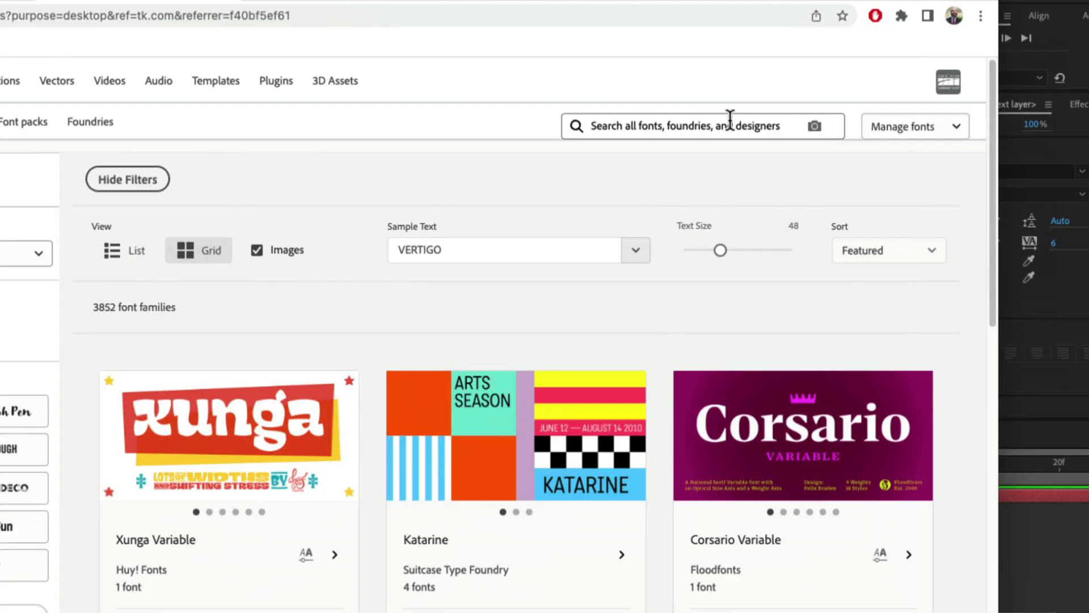
click(708, 125)
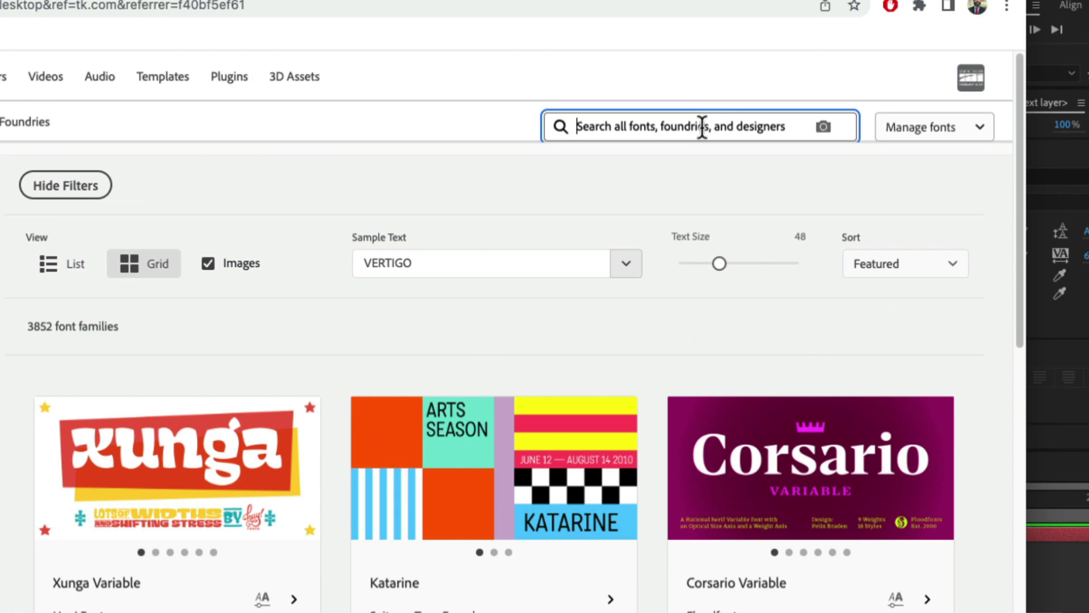
text(sketchnote swqure)
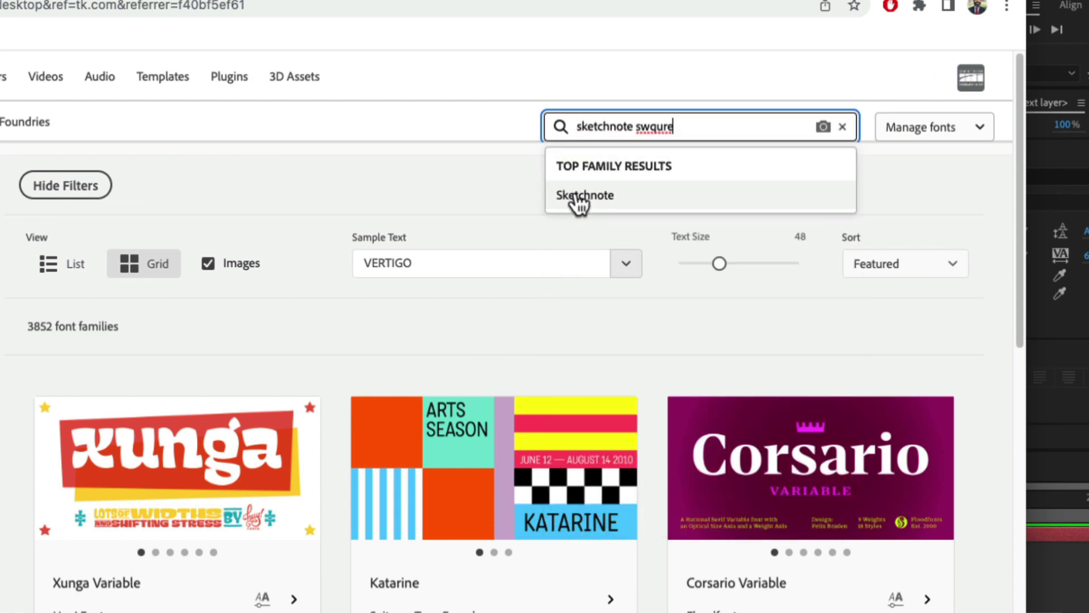
click(576, 203)
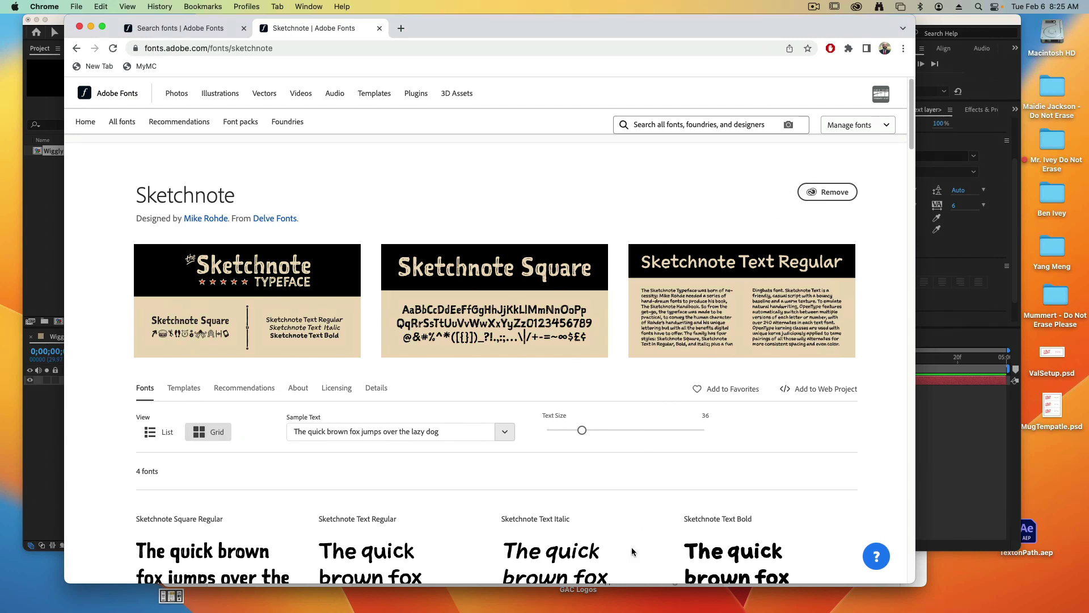
- Switch to Creative Cloud to check the recently added Sketchnote fonts, and return to After Effects
mouse_move(663, 610)
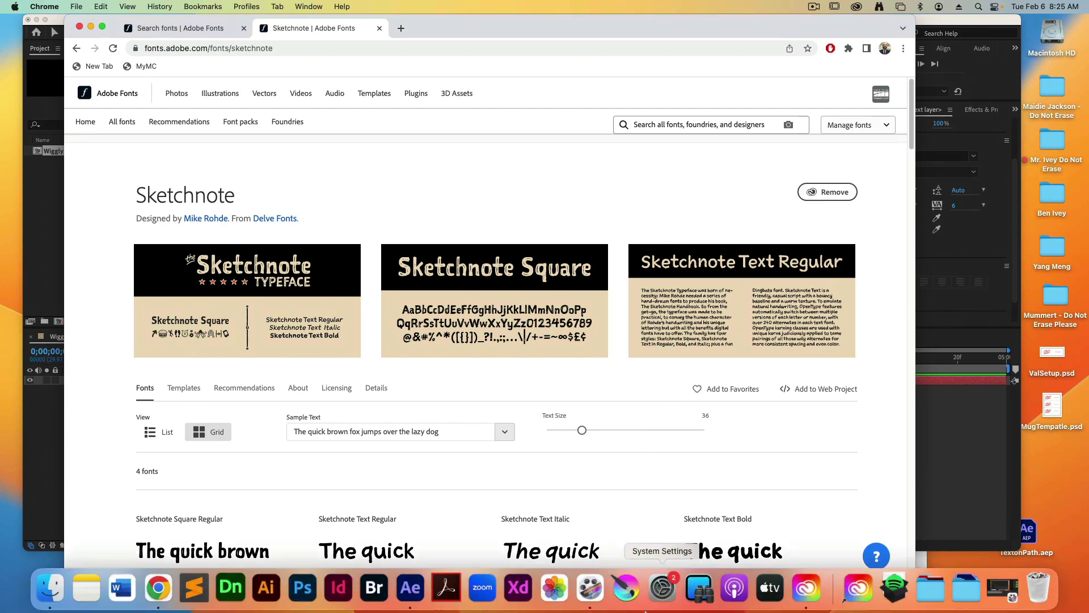
click(805, 606)
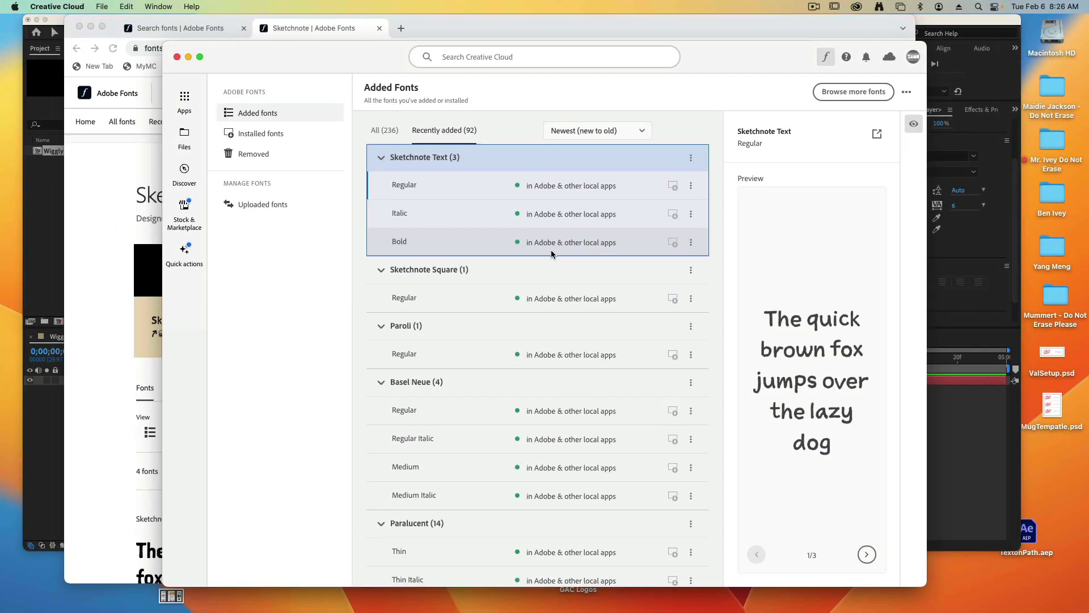
click(960, 472)
- Add a Position animator to the SCARY text layer and set its position to 0.0, 14.0
click(478, 180)
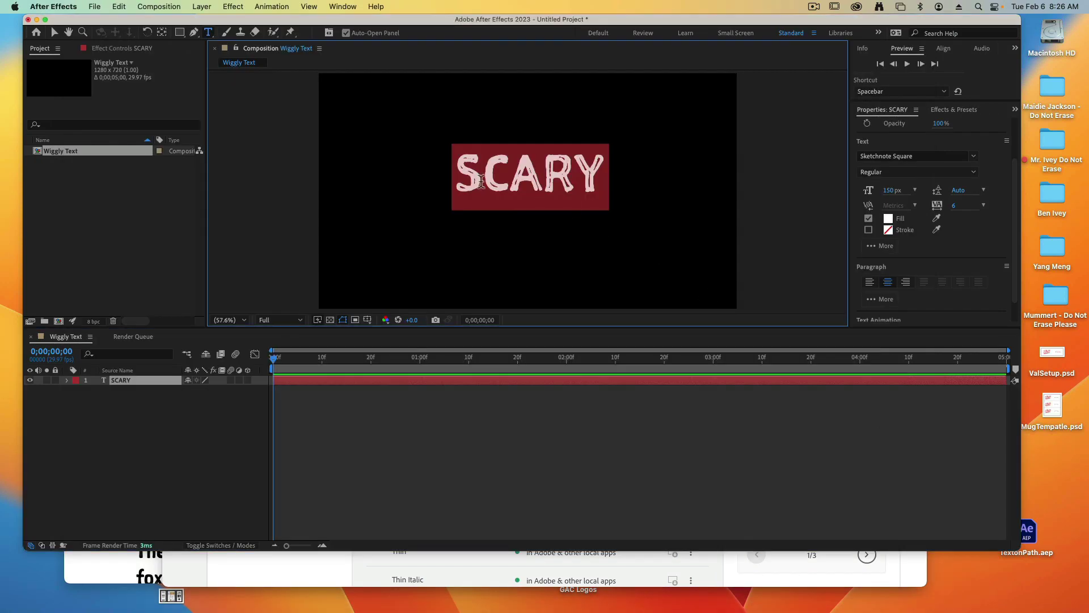
drag(465, 178, 632, 180)
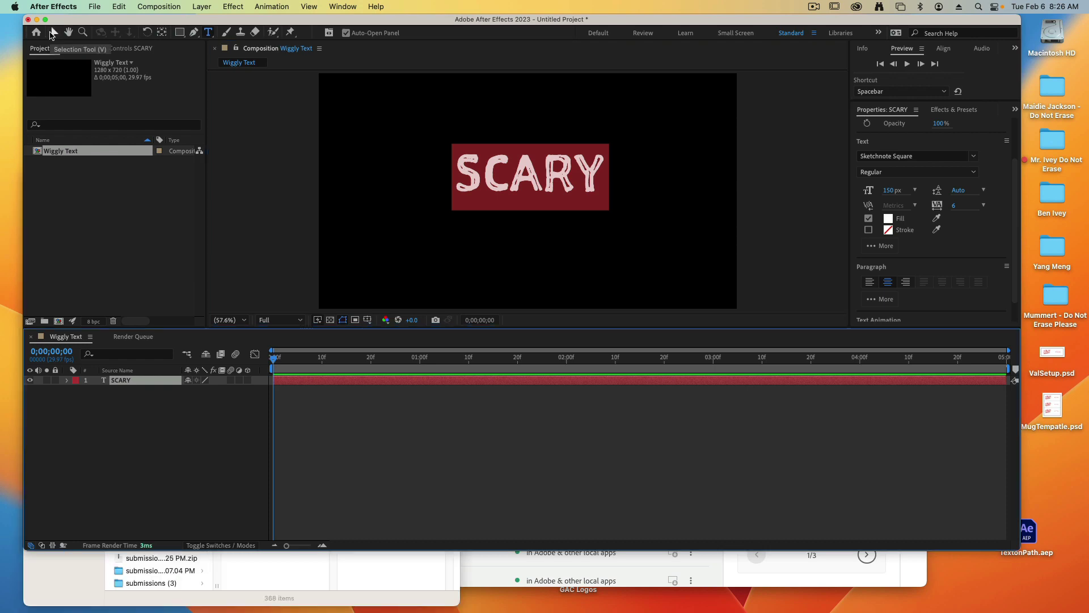
click(55, 33)
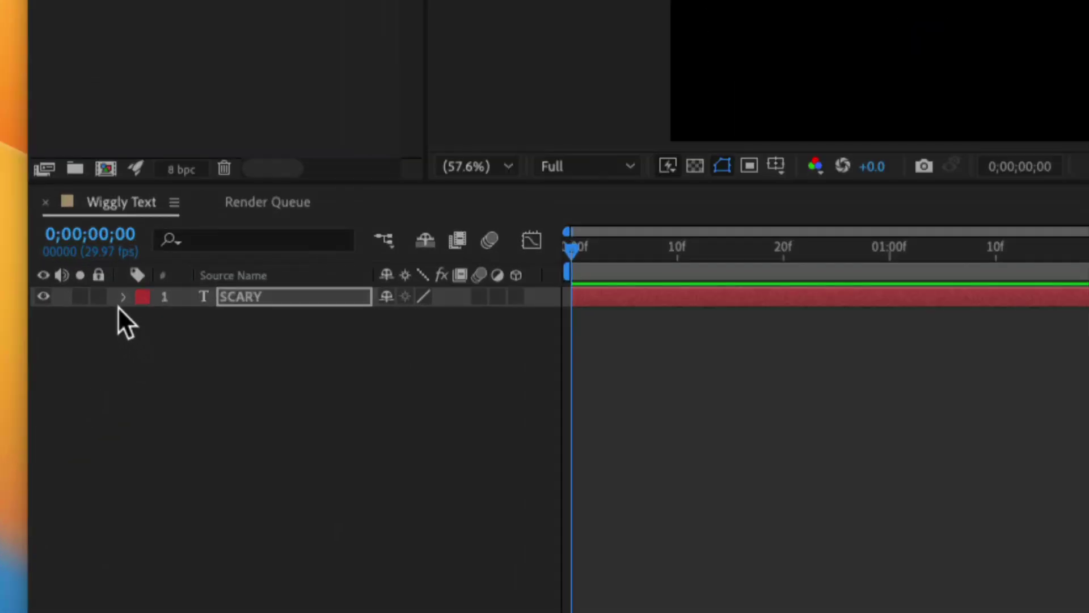
click(67, 380)
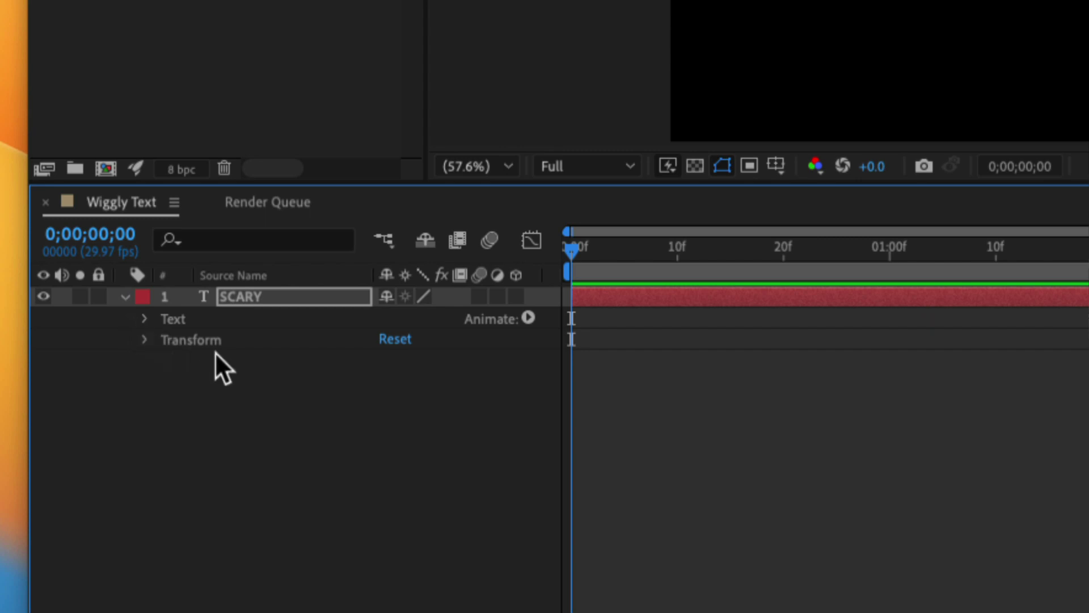
click(145, 318)
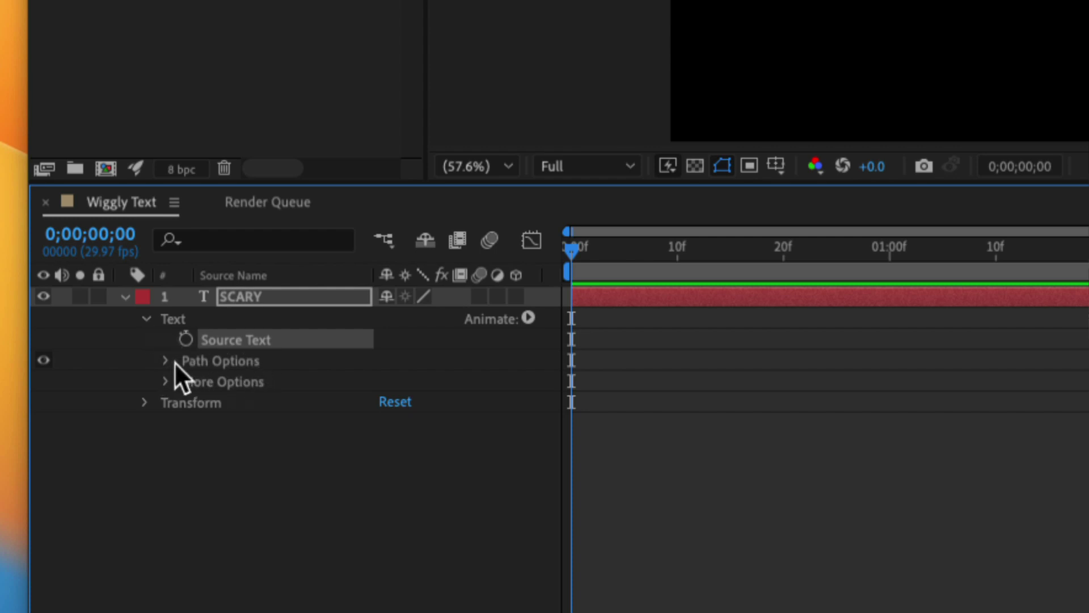
click(528, 318)
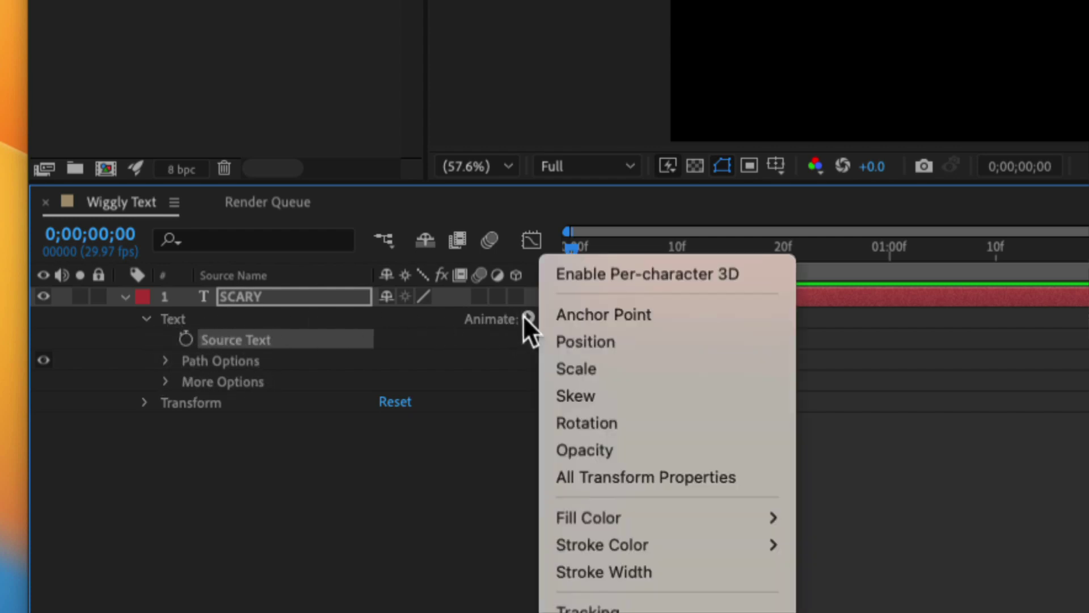
click(577, 342)
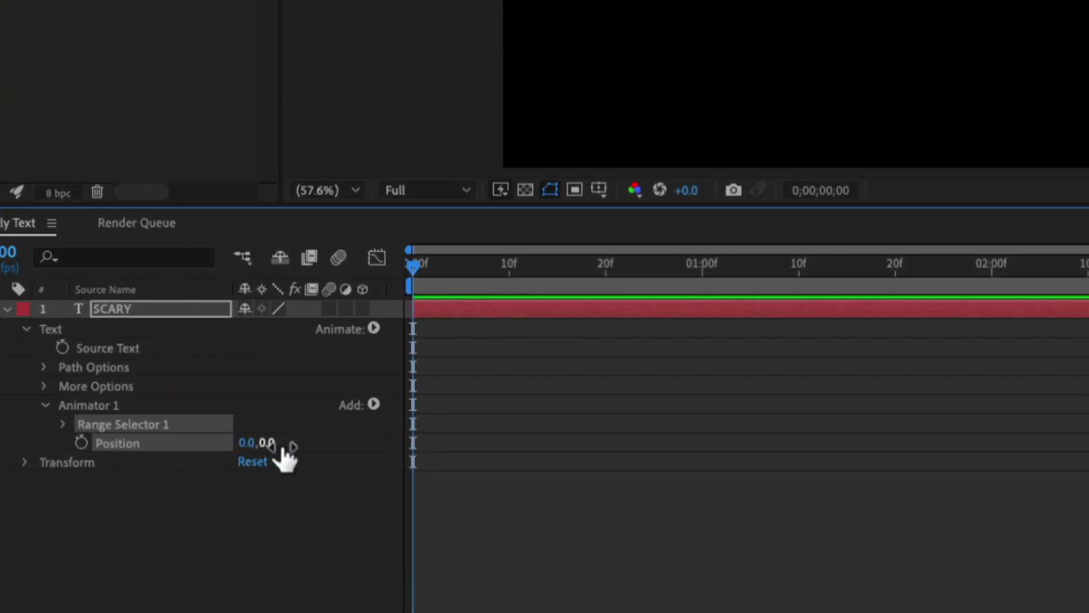
mouse_move(267, 442)
mouse_down()
mouse_move(304, 442)
mouse_move(280, 443)
mouse_up()
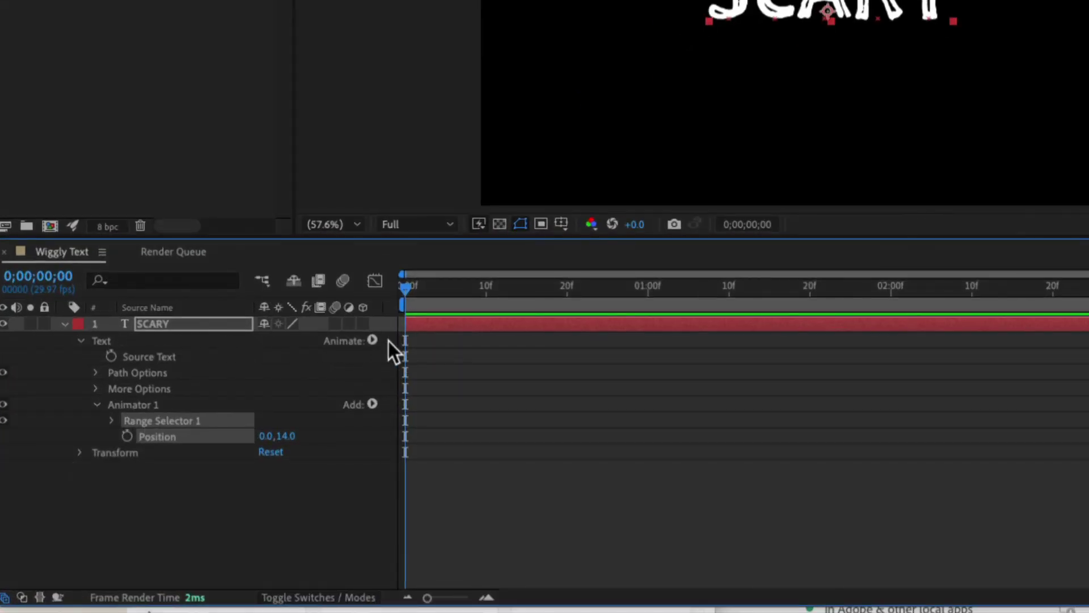
- Add a Rotation property to Animator 1 and set it to 15°
click(371, 406)
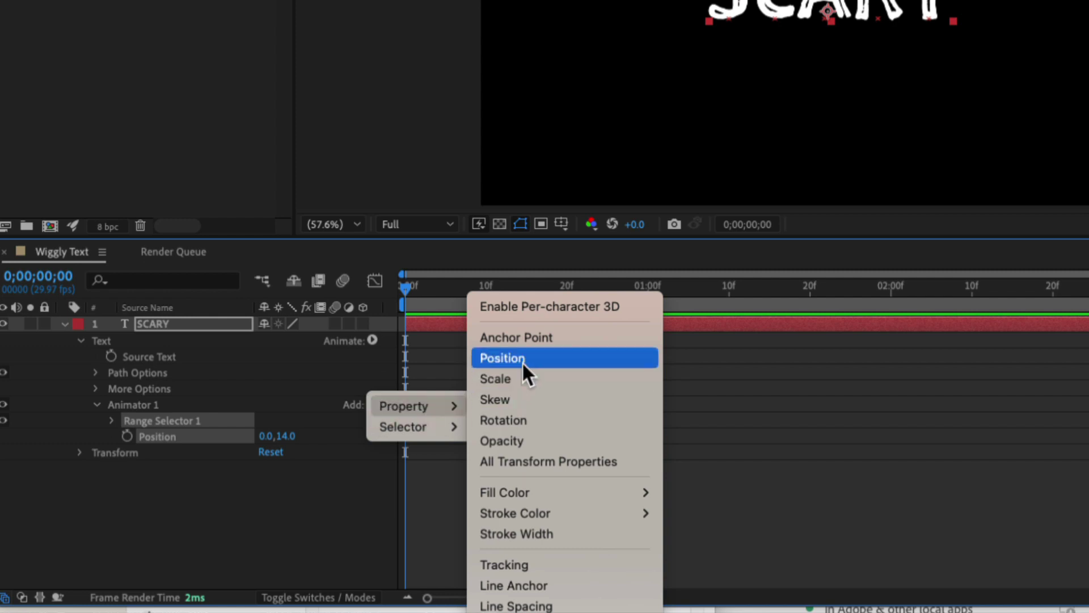
click(545, 418)
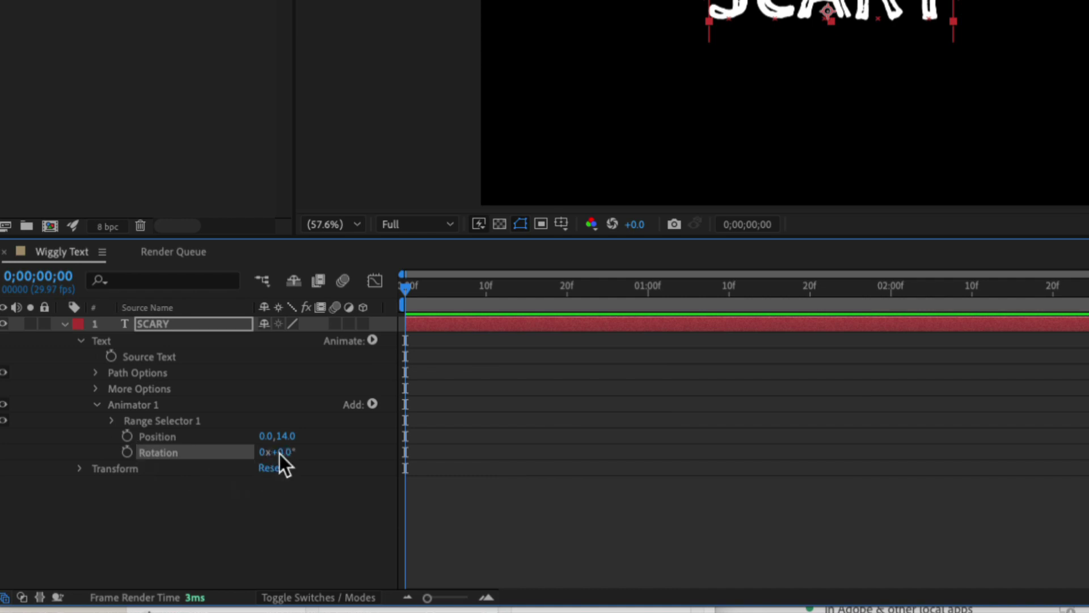
text(15)
key(Return)
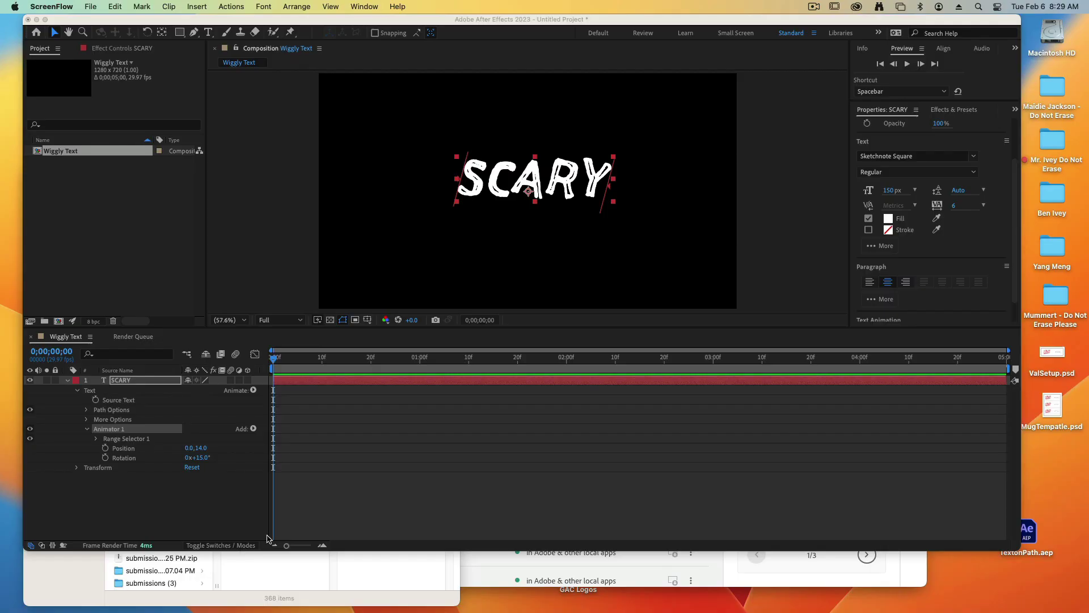
- Add a Wiggly selector to Animator 1 on the SCARY text layer
click(133, 404)
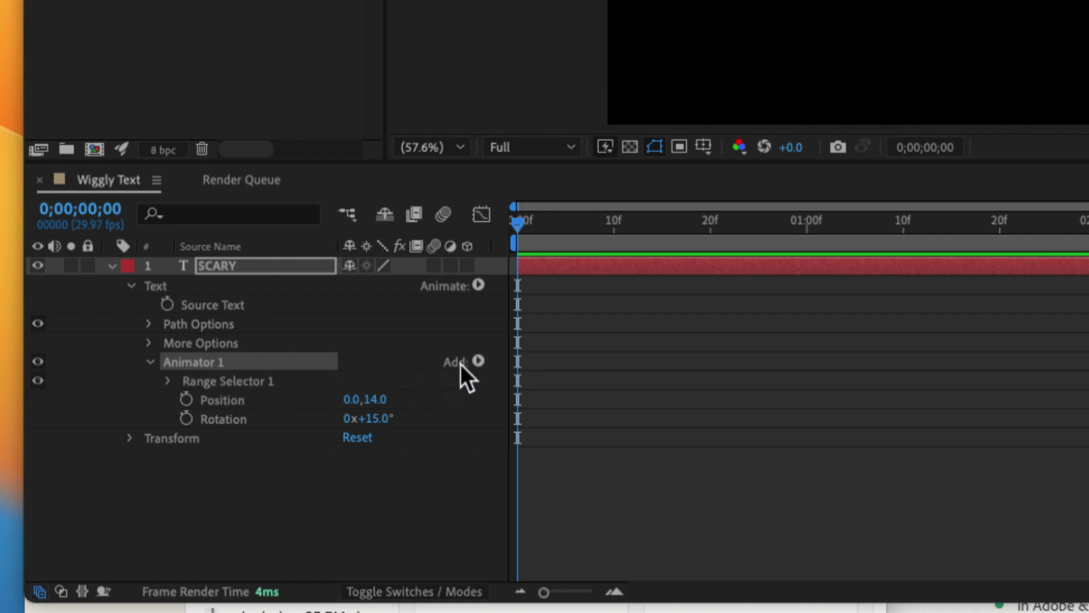
click(477, 361)
mouse_move(479, 362)
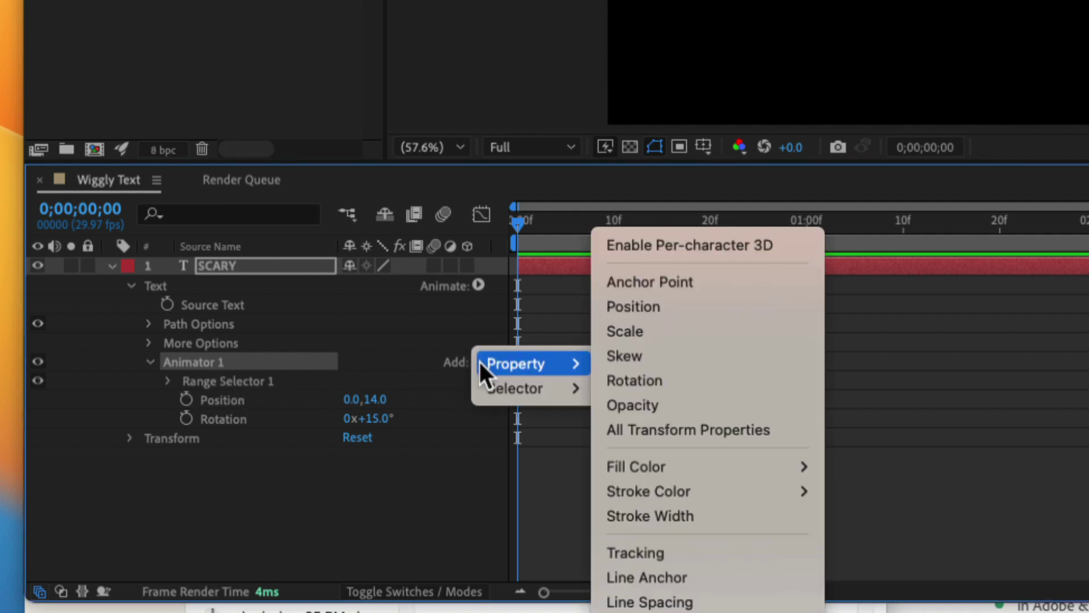
mouse_move(512, 390)
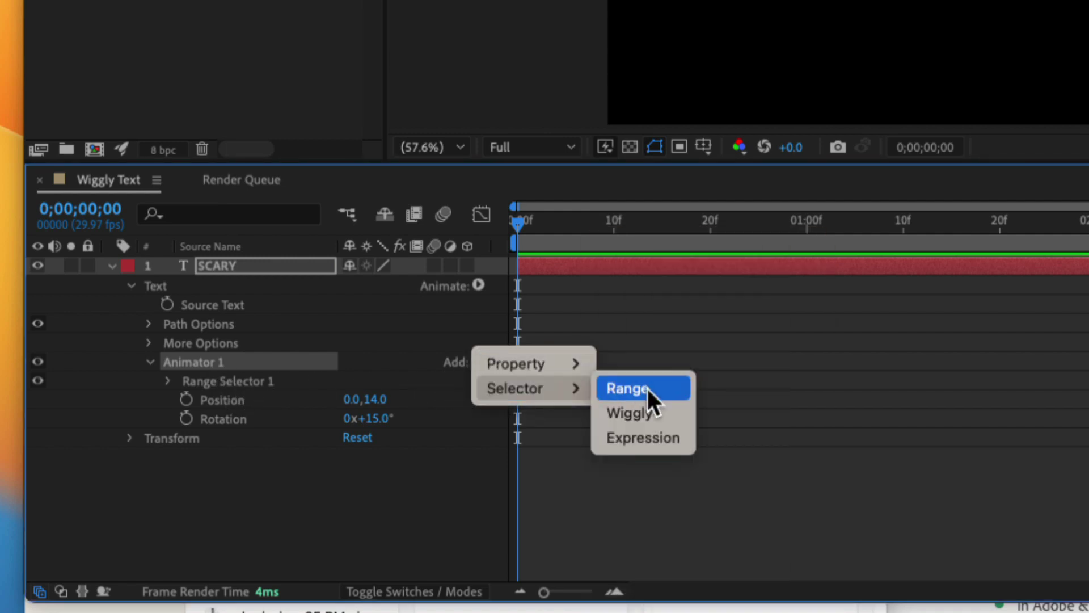
click(662, 413)
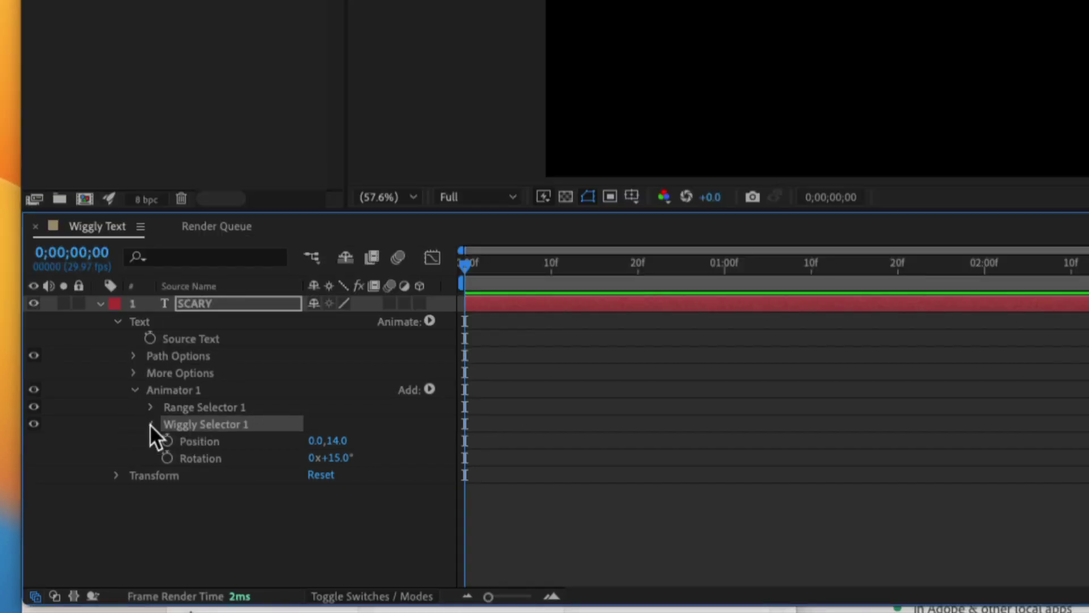
- Set Wiggly Selector 1 to 15 wiggles per second
click(151, 424)
scroll(204, 448, down, 2)
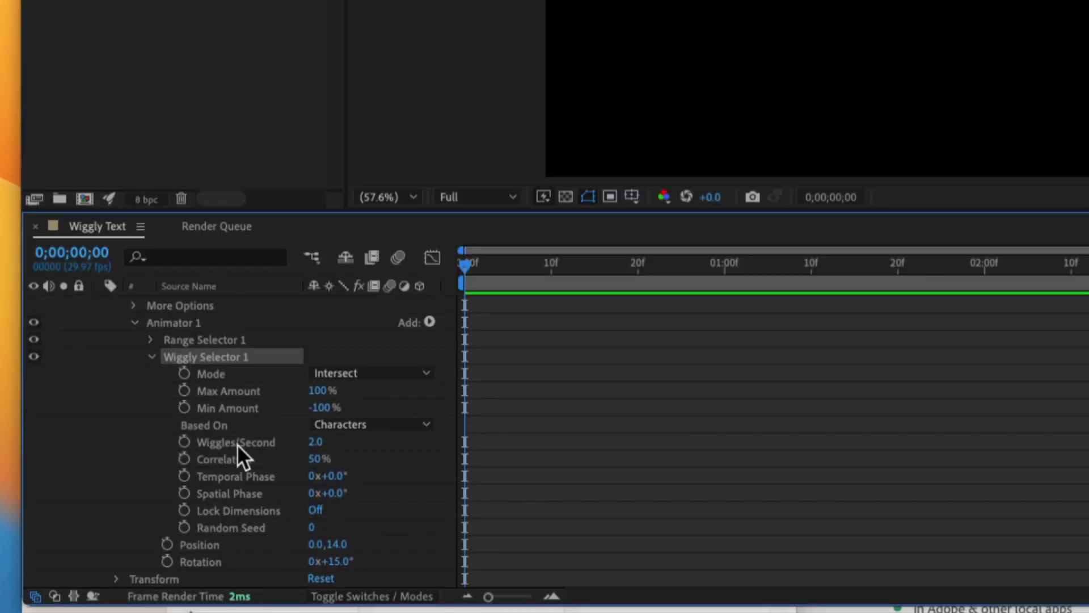
click(315, 444)
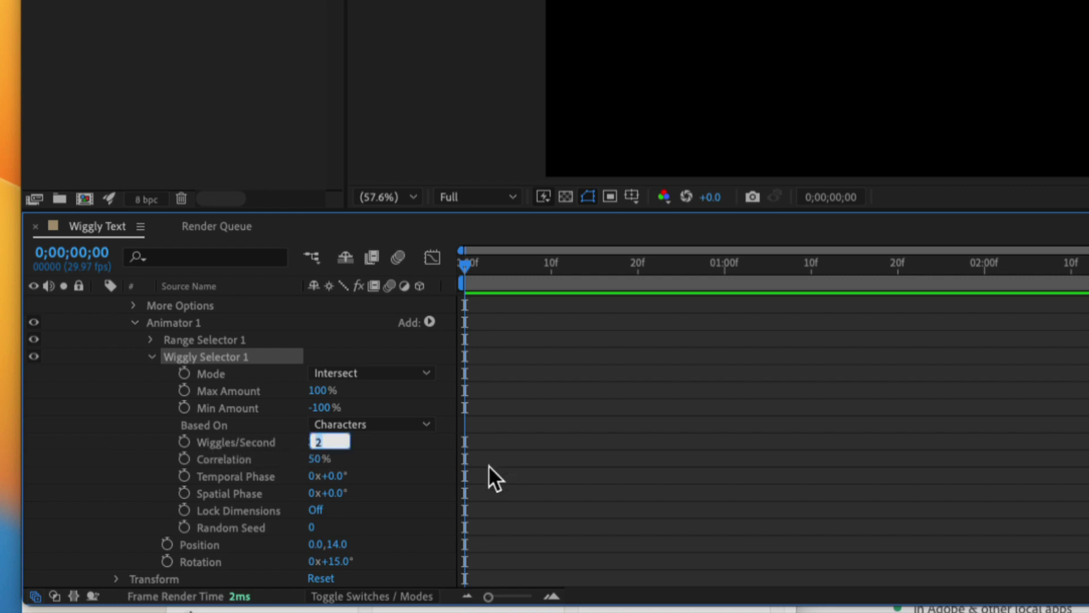
text(15)
key(Return)
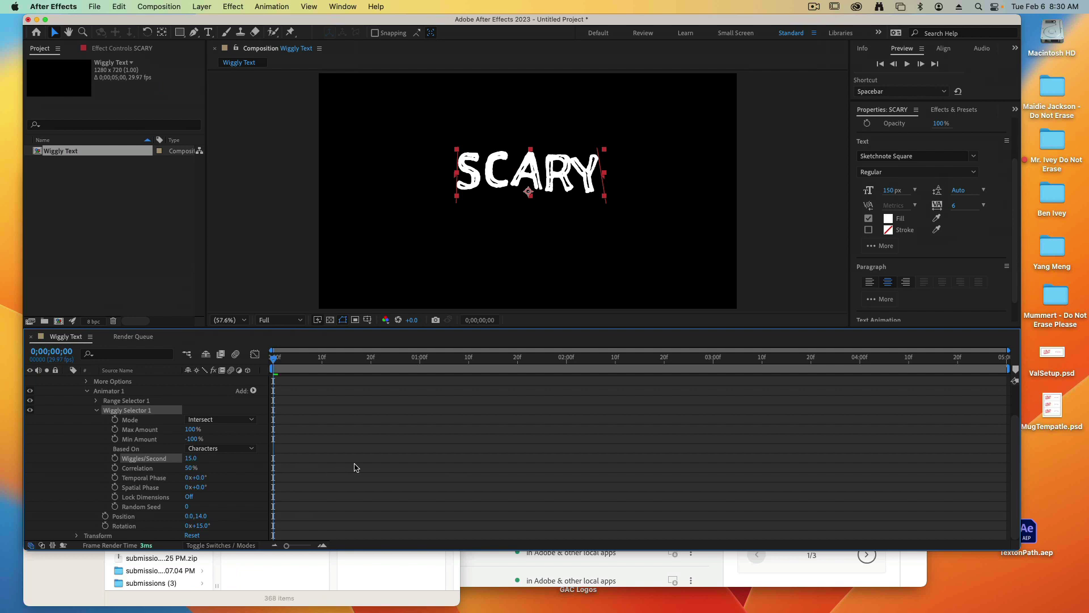
- Play back the wiggling SCARY text and stop the preview
click(907, 64)
click(907, 64)
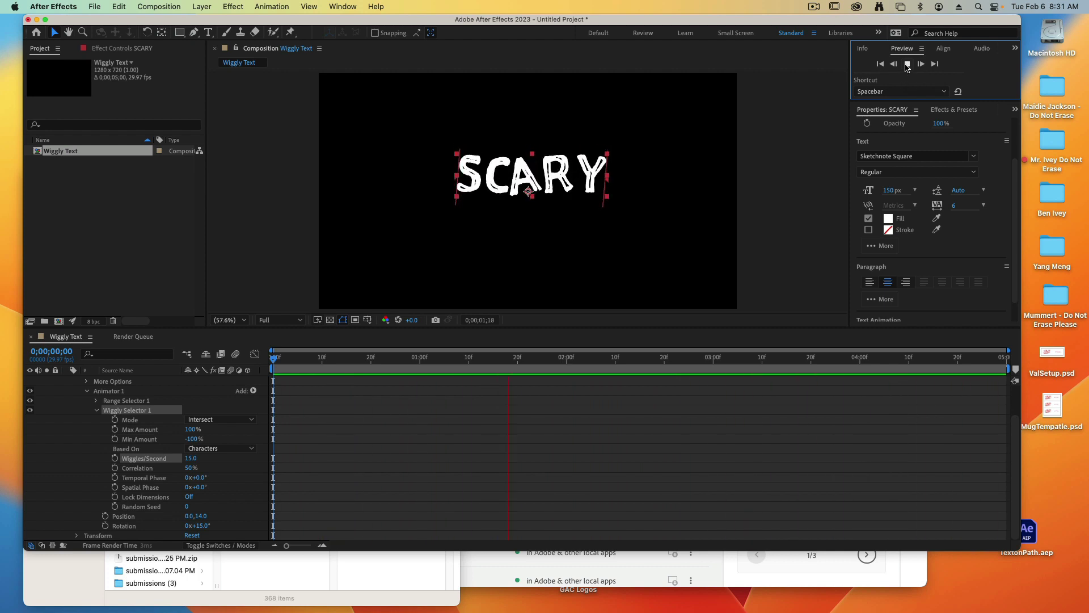
key(space)
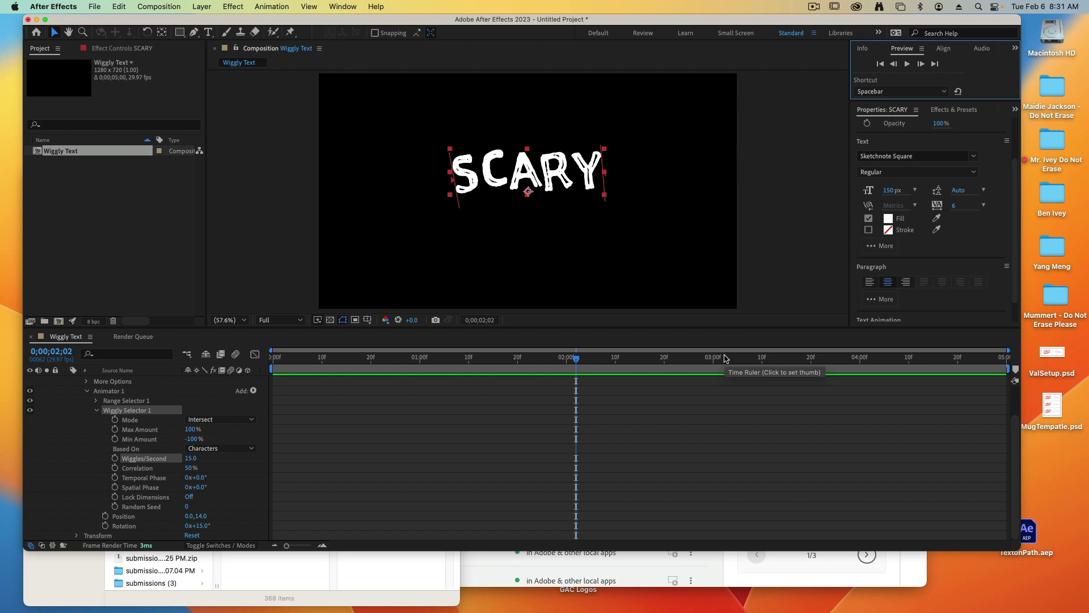
key(super+shift+2)
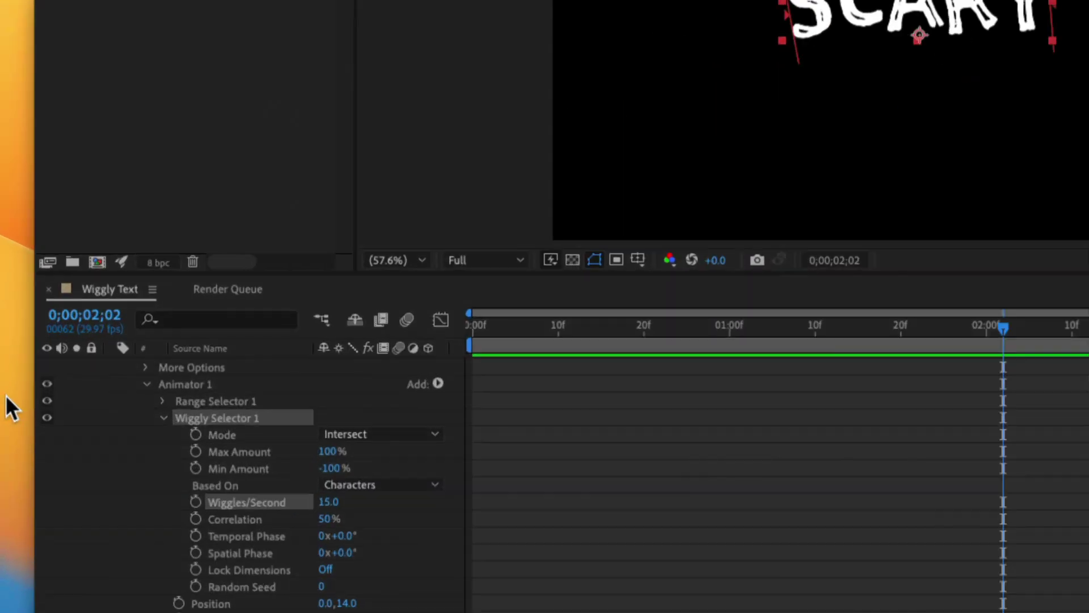
- Collapse the SCARY layer's properties and return the current time to the start of the composition
scroll(69, 402, up, 2)
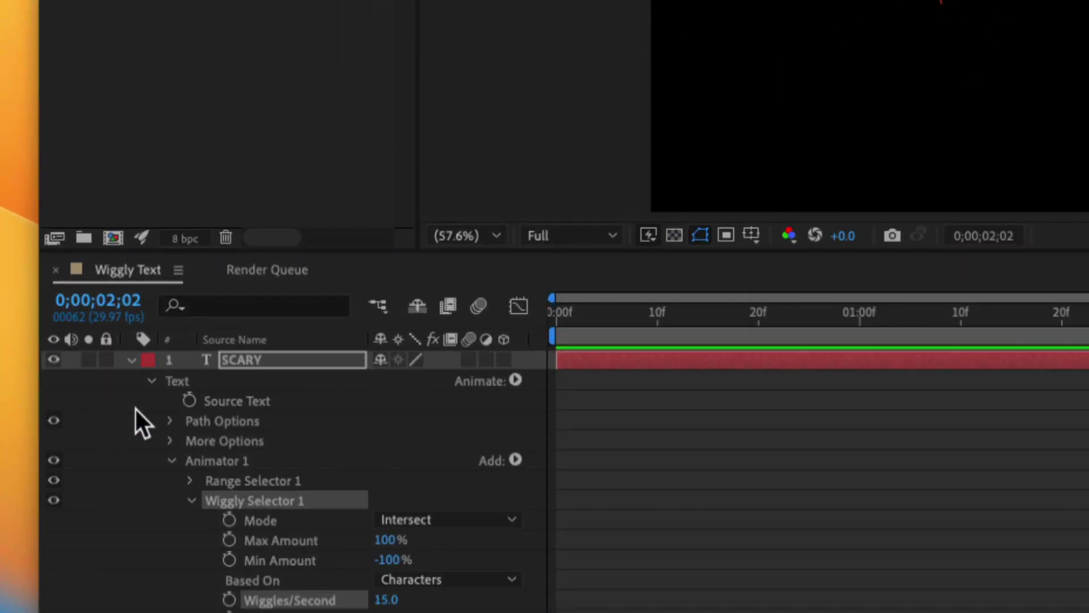
click(130, 359)
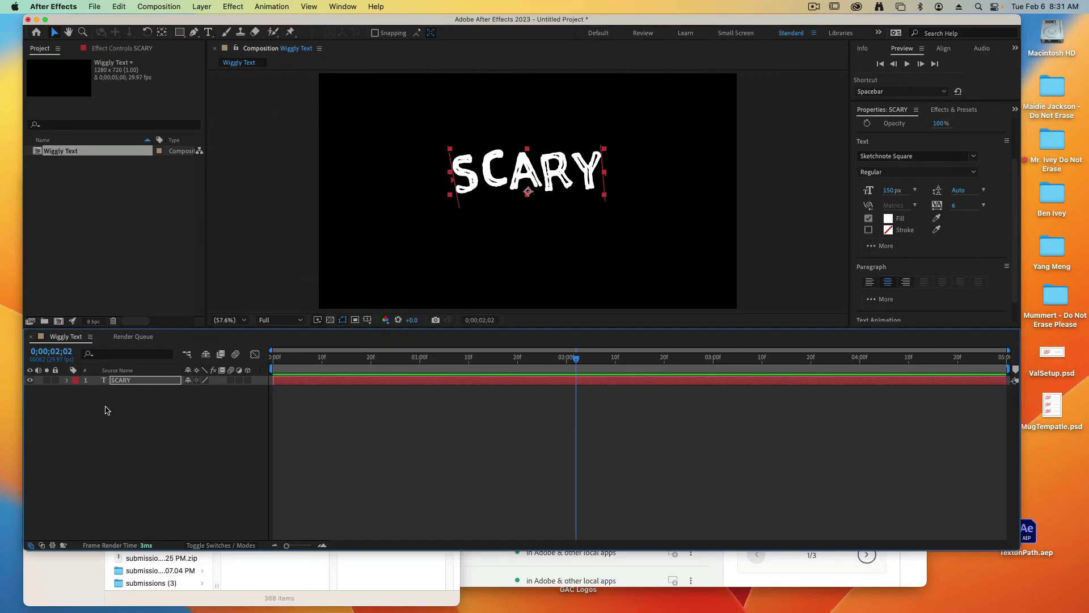
drag(573, 361, 264, 370)
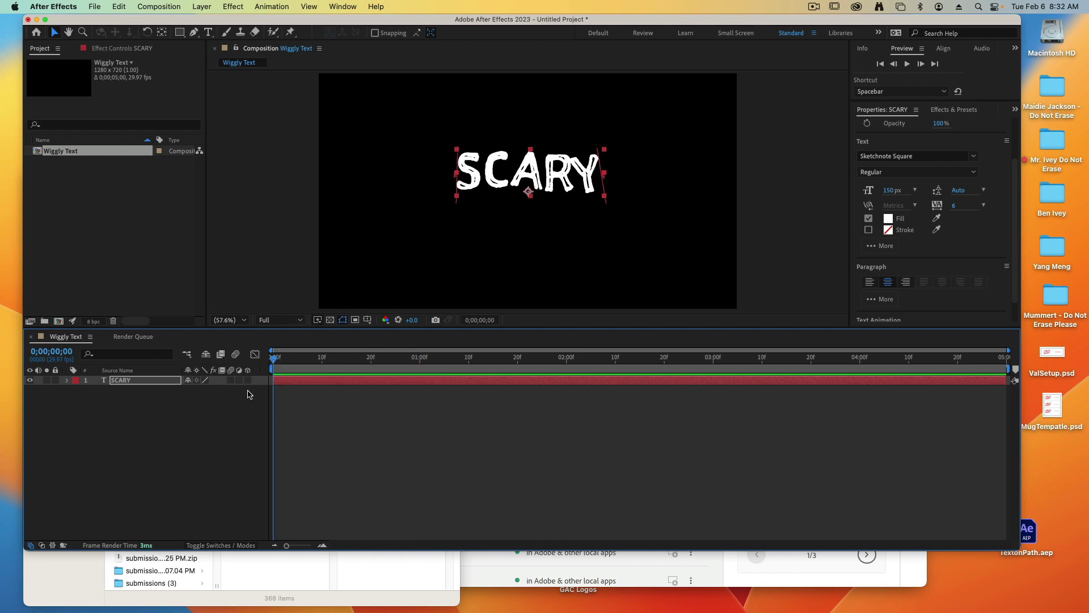
- Apply the Sweeping Curves background animation preset to the composition with no layer selected
click(968, 112)
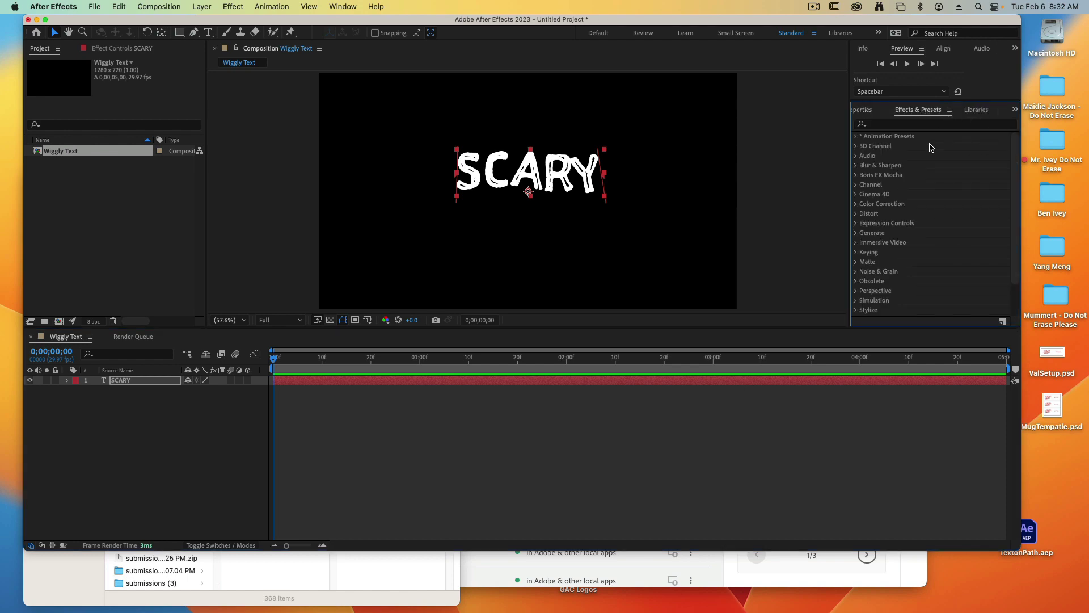
click(856, 137)
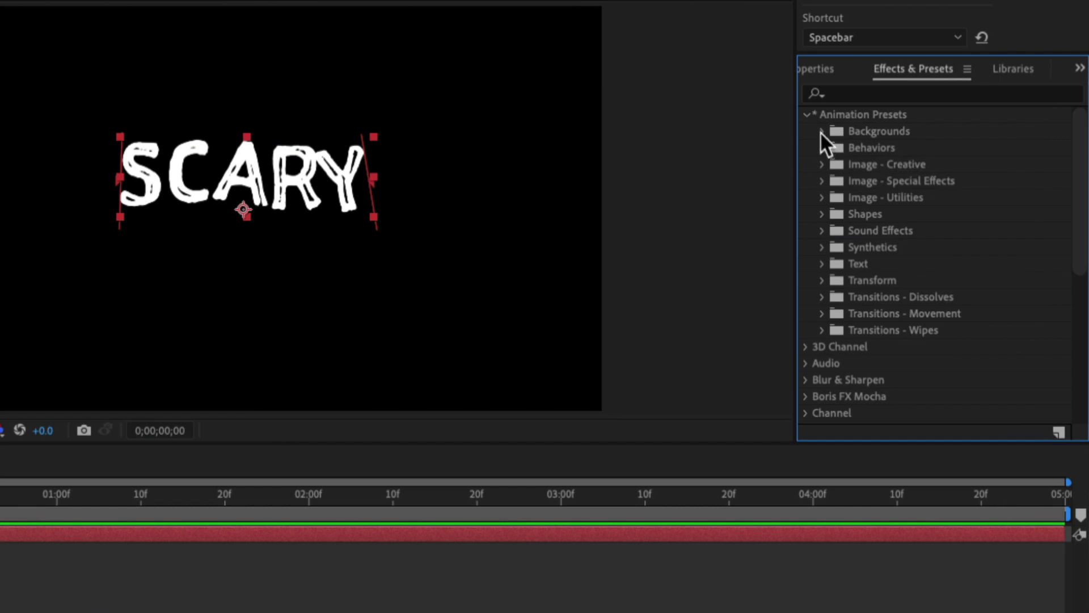
click(822, 131)
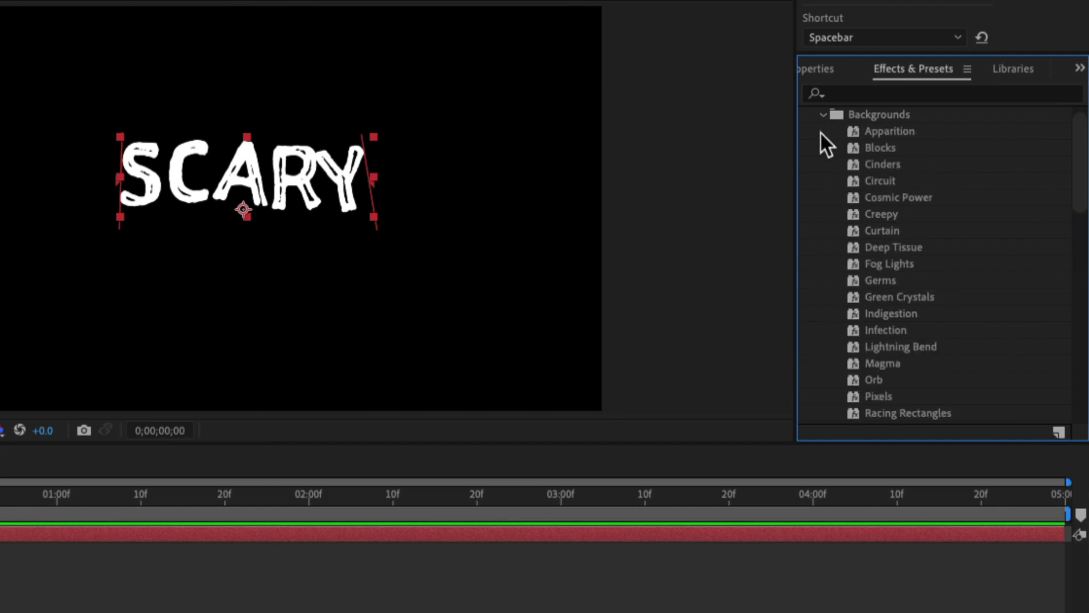
scroll(897, 217, down, 5)
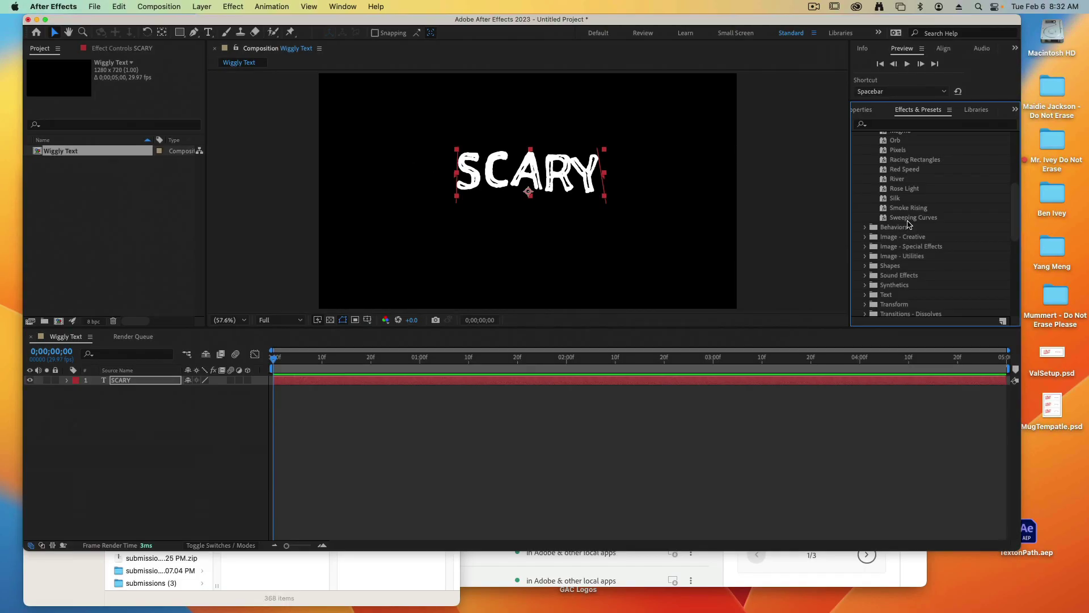
drag(909, 218, 734, 381)
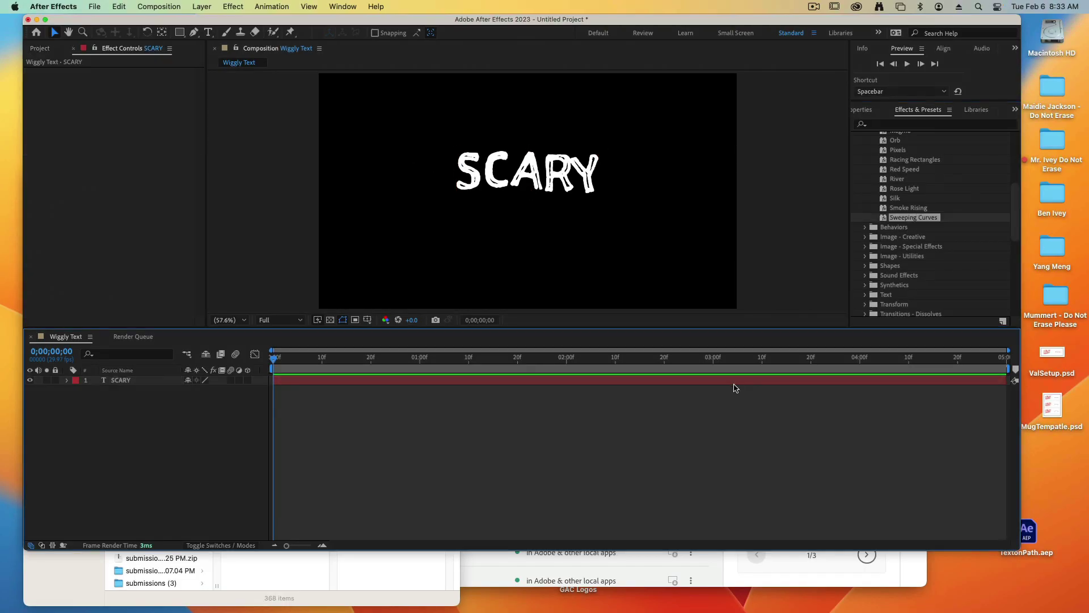
click(715, 418)
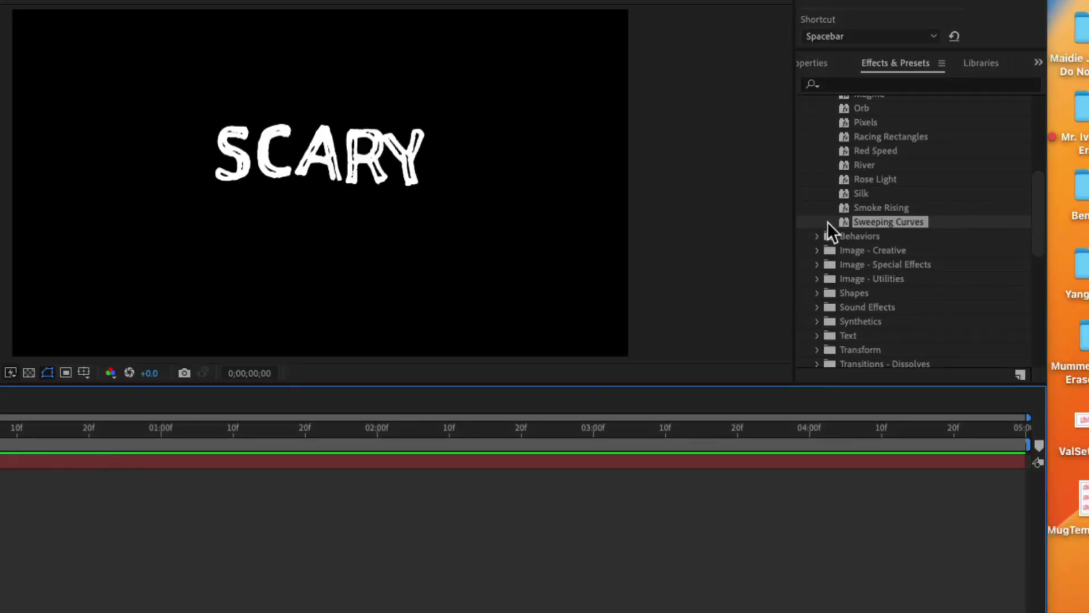
double_click(849, 222)
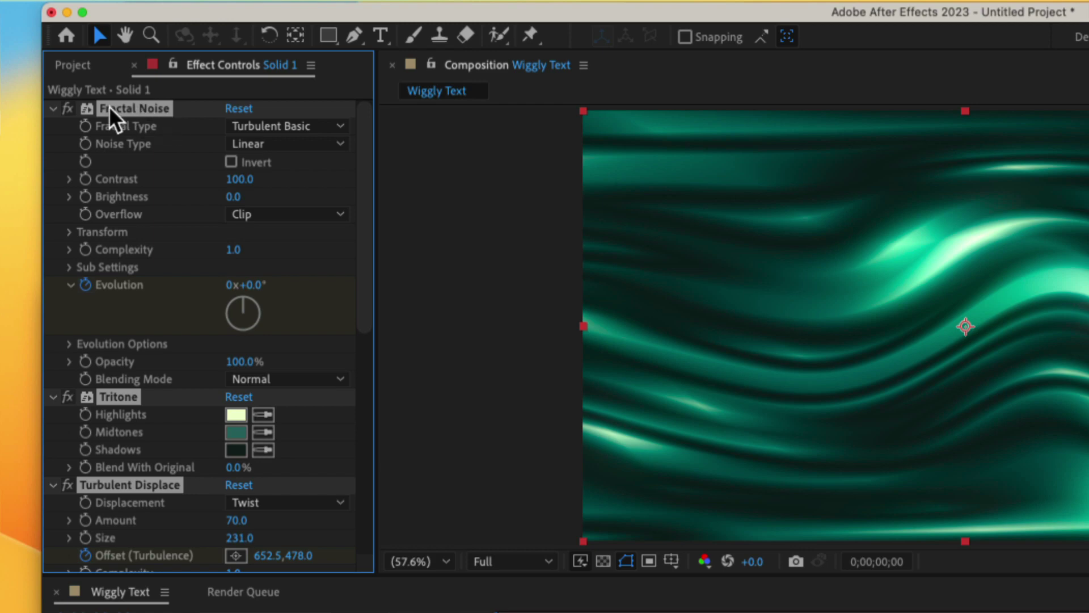
- Set the Fractal Noise scale width and scale height of the background solid to 400 each
click(69, 232)
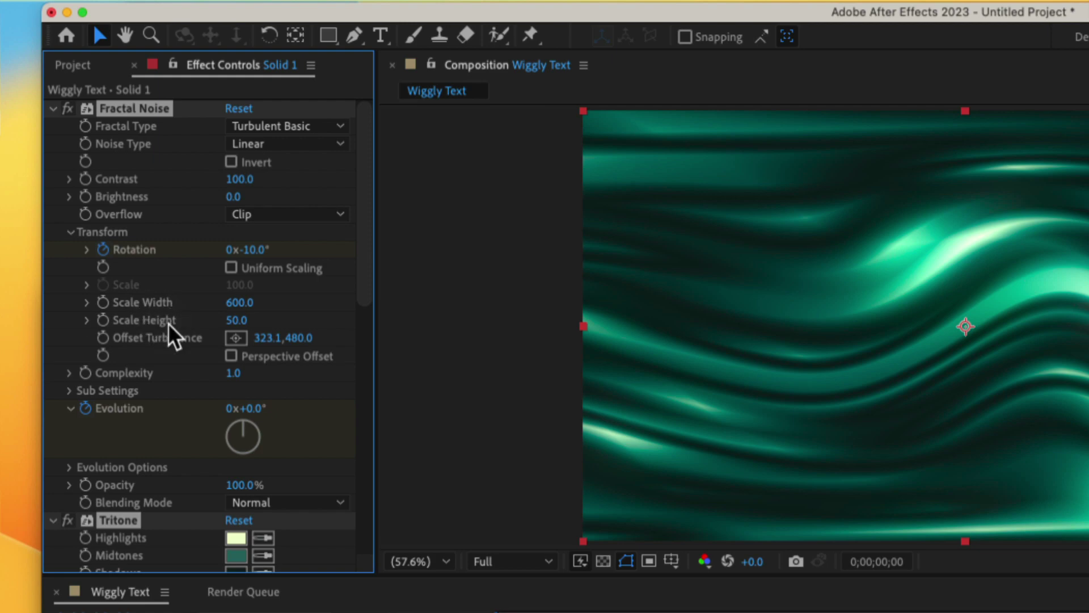
click(238, 304)
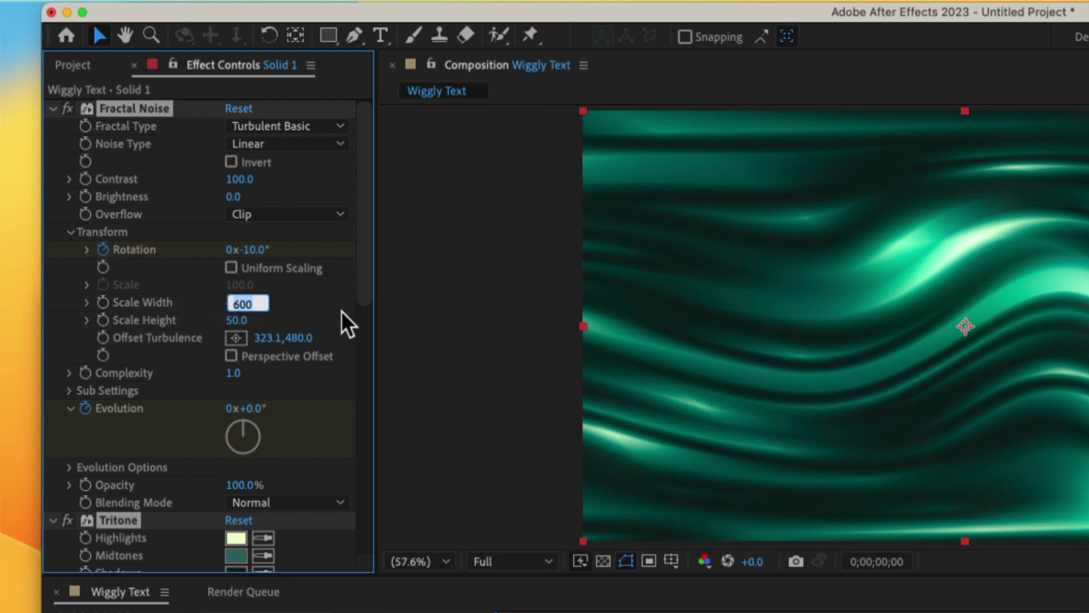
text(400)
key(Return)
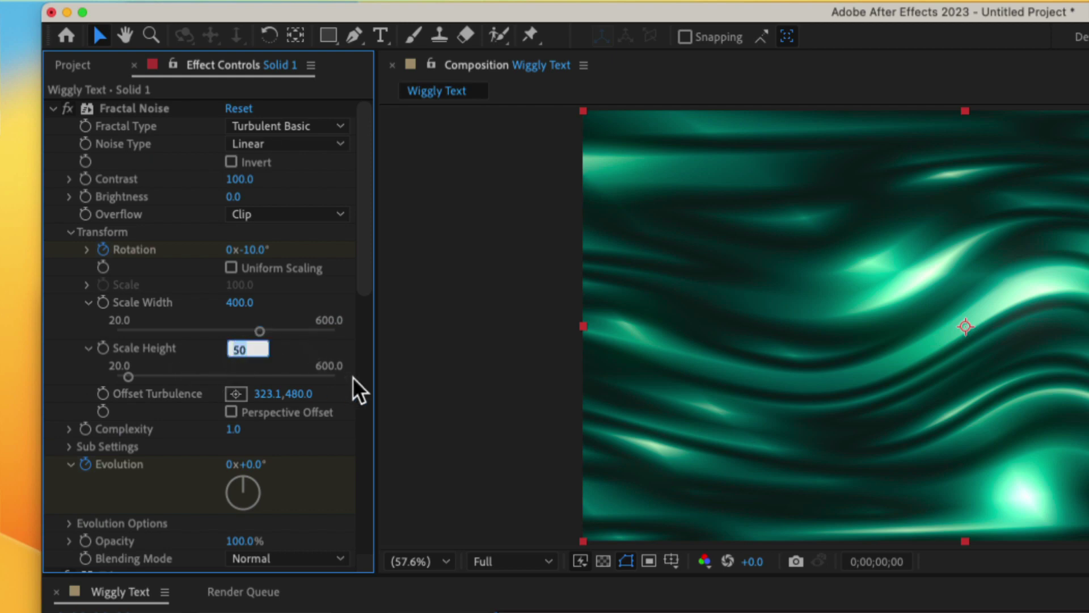
text(400)
key(Tab)
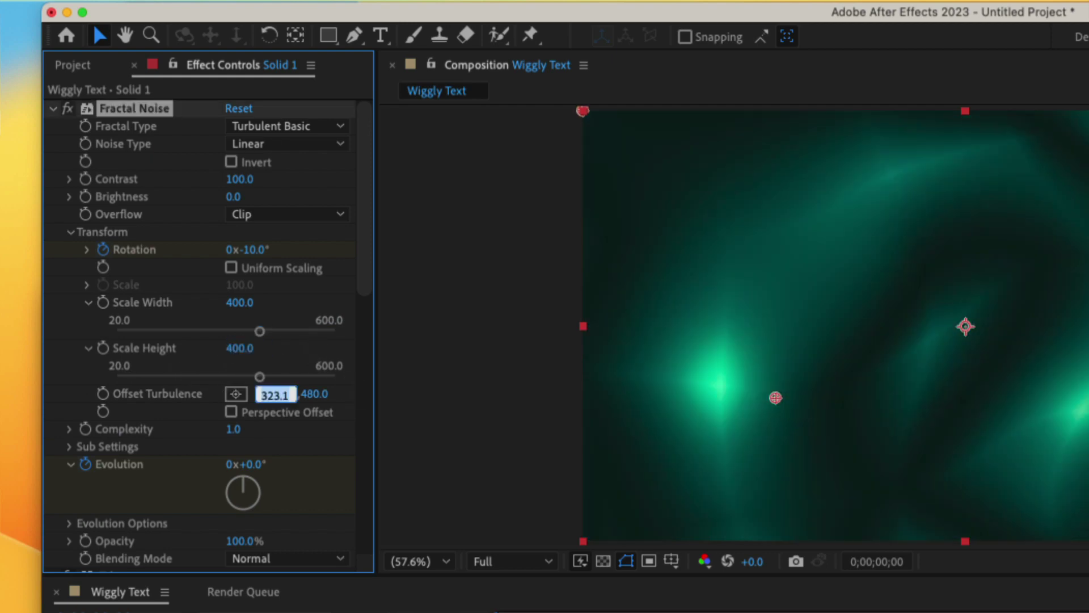
key(Return)
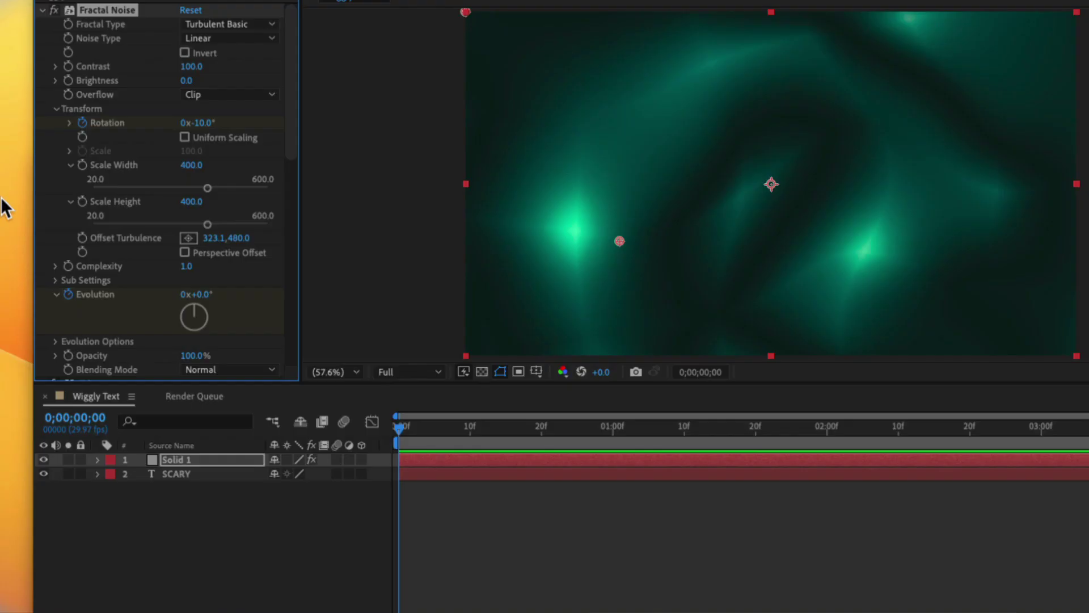
- Change the Tritone highlights color of the background solid to dark orange B2730D
scroll(100, 268, down, 5)
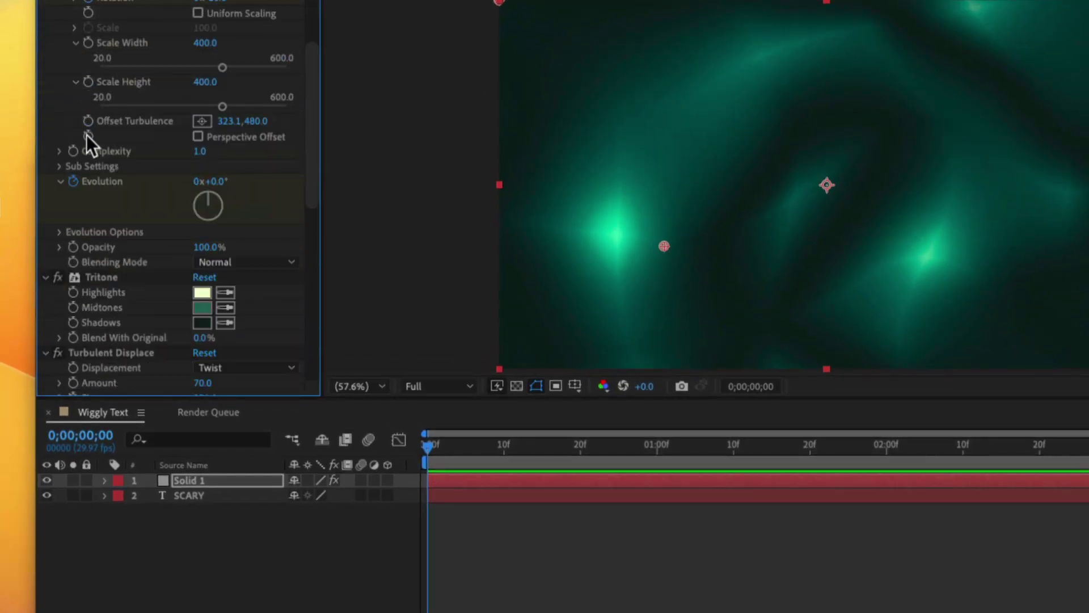
scroll(86, 135, down, 4)
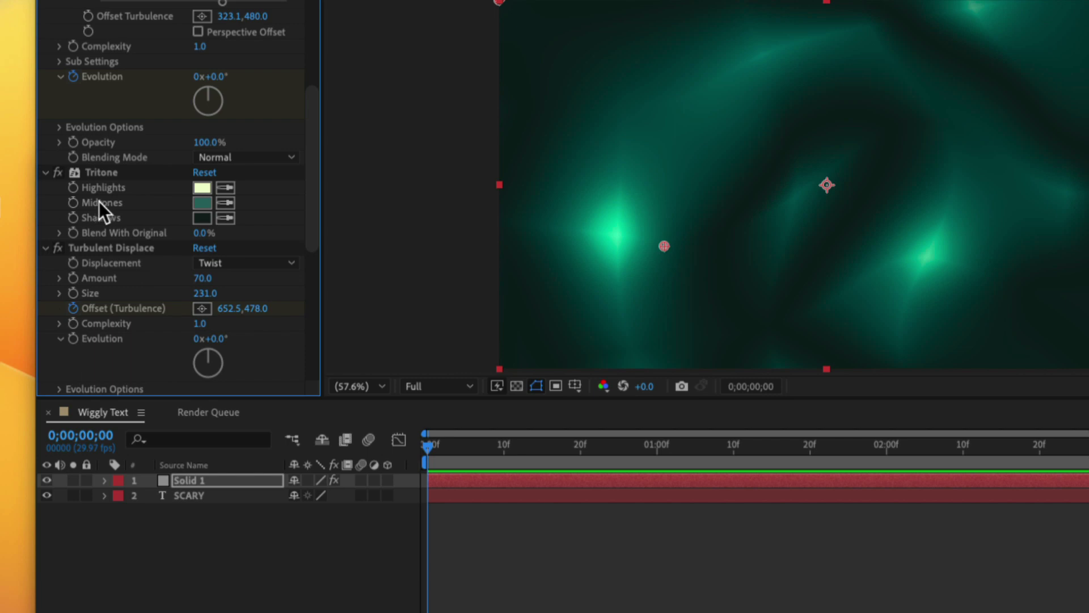
click(197, 188)
drag(532, 338, 535, 356)
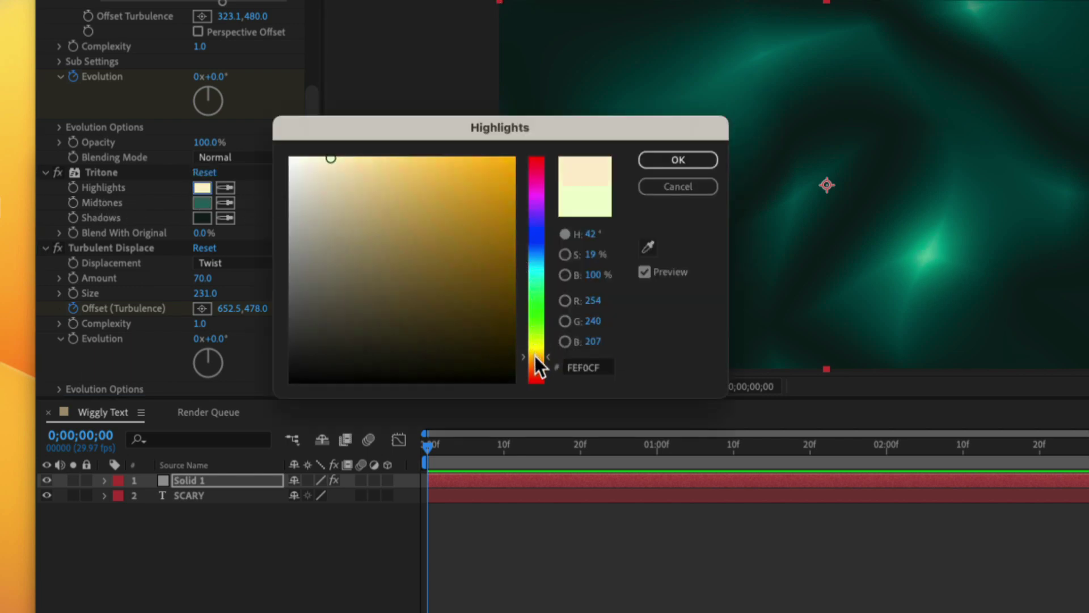
mouse_move(463, 275)
mouse_down()
mouse_move(498, 209)
mouse_move(503, 236)
mouse_up()
mouse_move(536, 356)
mouse_down()
mouse_move(542, 369)
mouse_move(536, 355)
mouse_up()
mouse_move(503, 236)
mouse_down()
mouse_move(515, 230)
mouse_move(499, 202)
mouse_move(499, 225)
mouse_up()
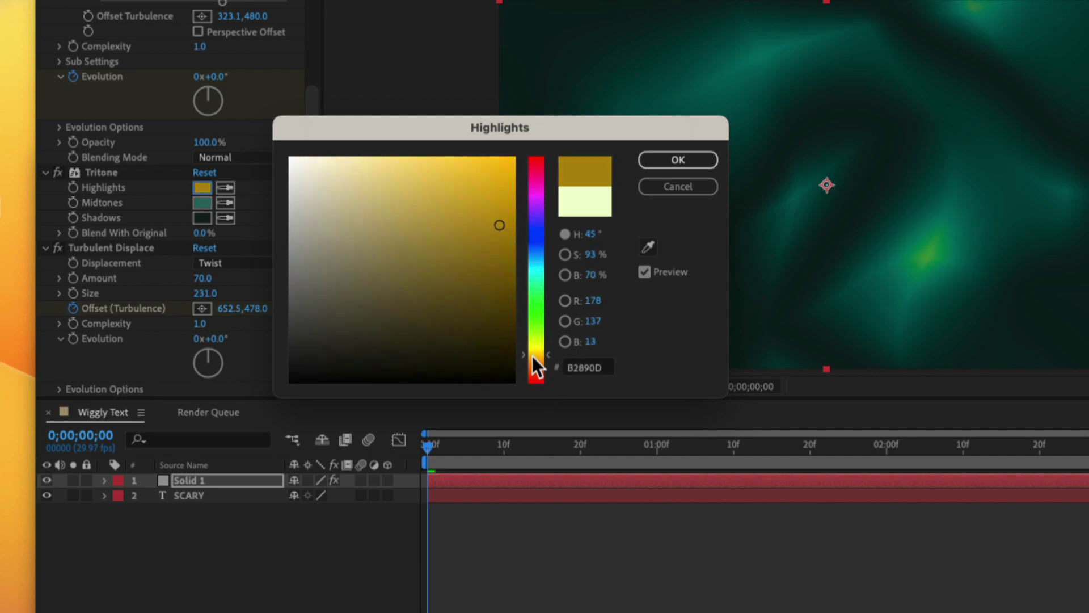
drag(532, 355, 533, 360)
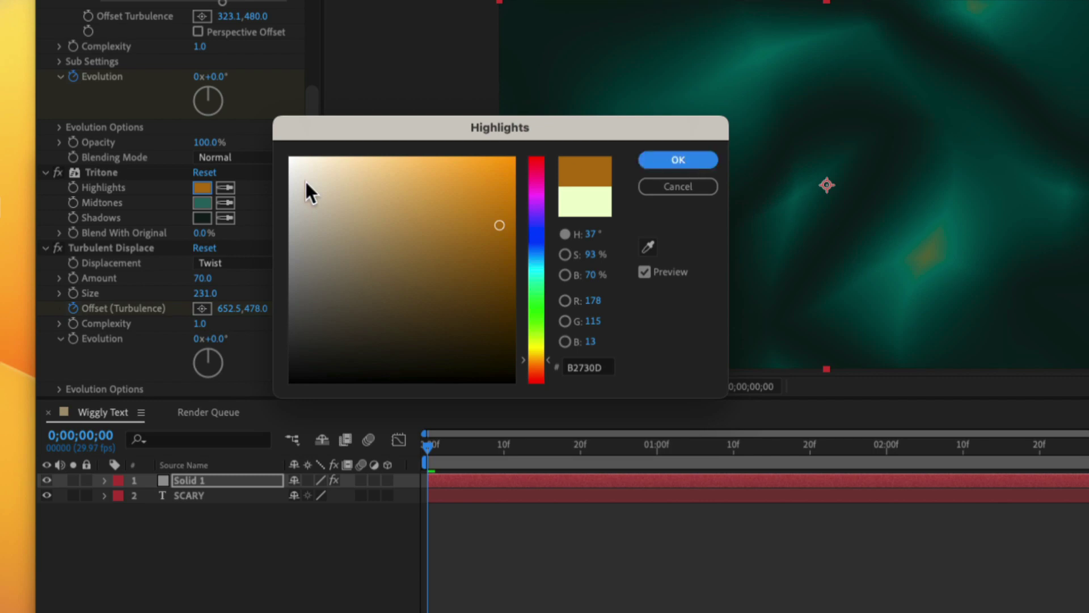
key(Return)
- Change the Tritone midtones color of the background solid to purple 782083
click(202, 203)
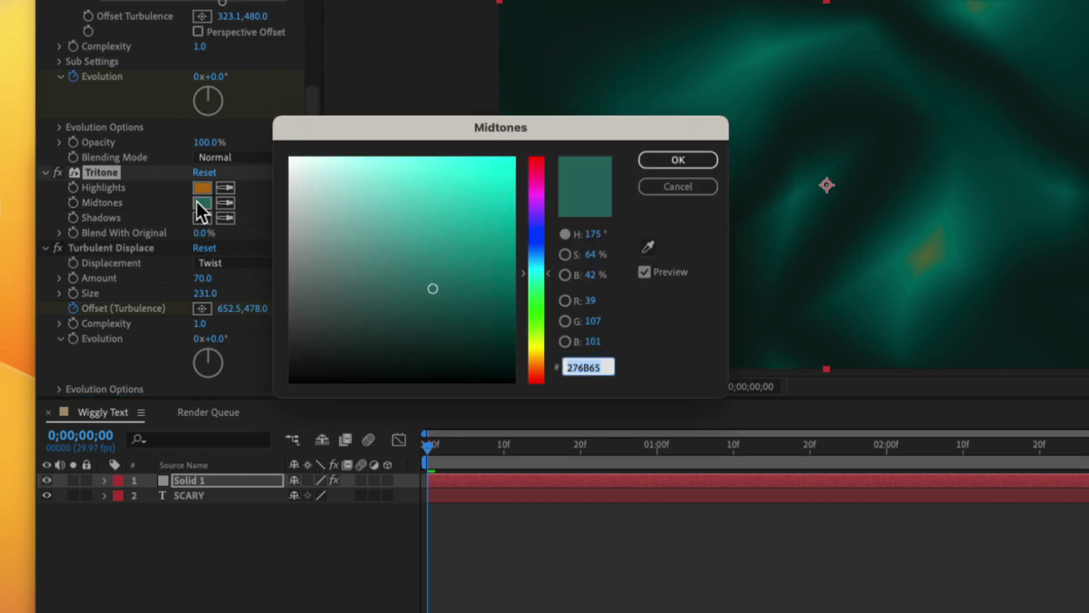
drag(536, 223, 536, 199)
mouse_move(493, 234)
mouse_down()
mouse_move(487, 212)
mouse_move(467, 287)
mouse_move(459, 266)
mouse_up()
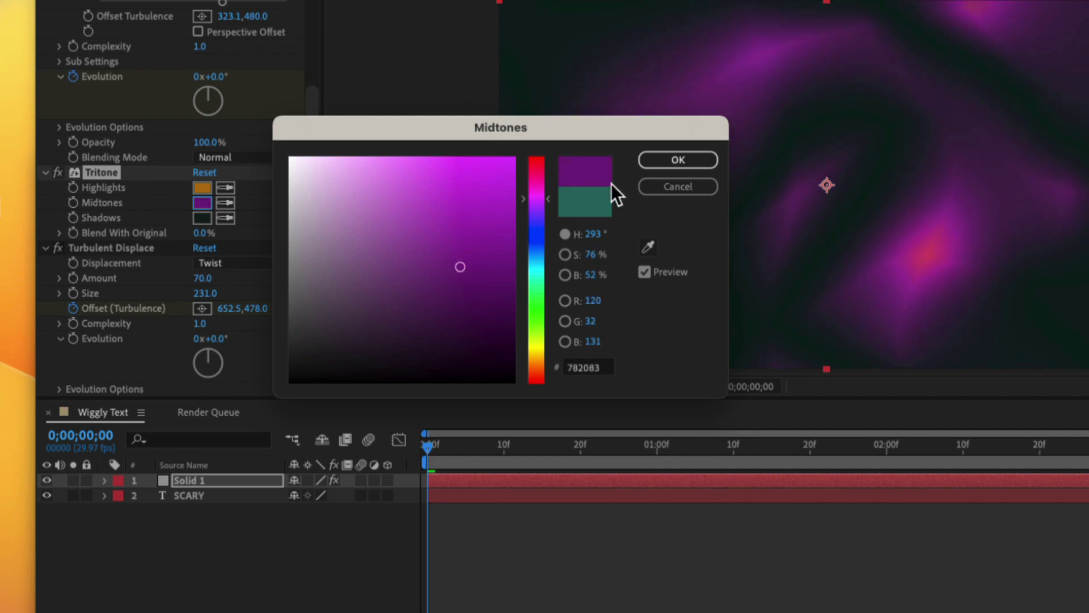
key(Return)
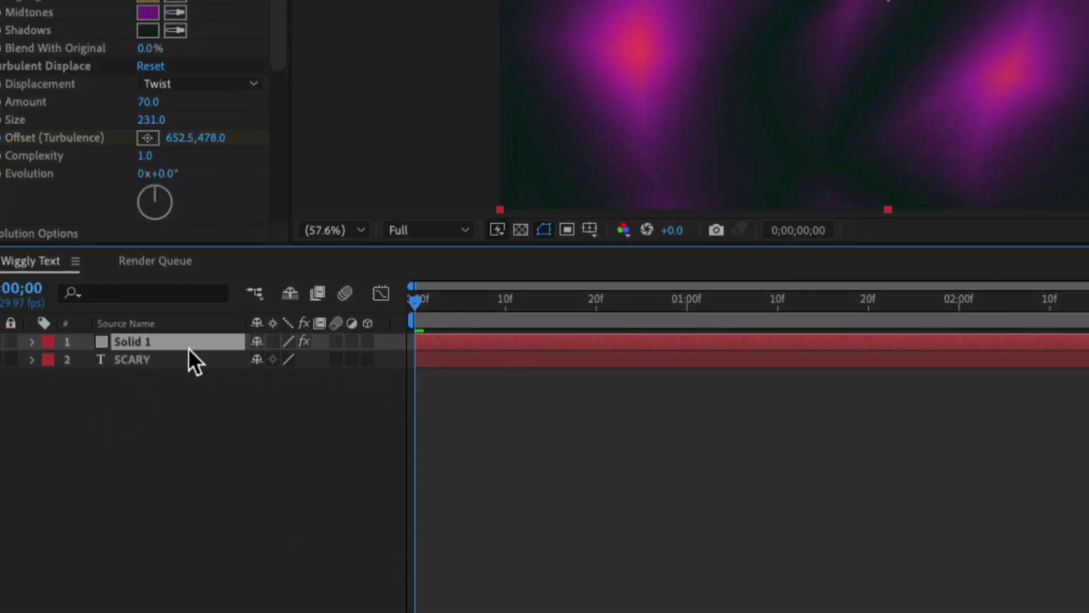
- Move the background solid below the SCARY text layer and preview the composition
drag(189, 348, 182, 375)
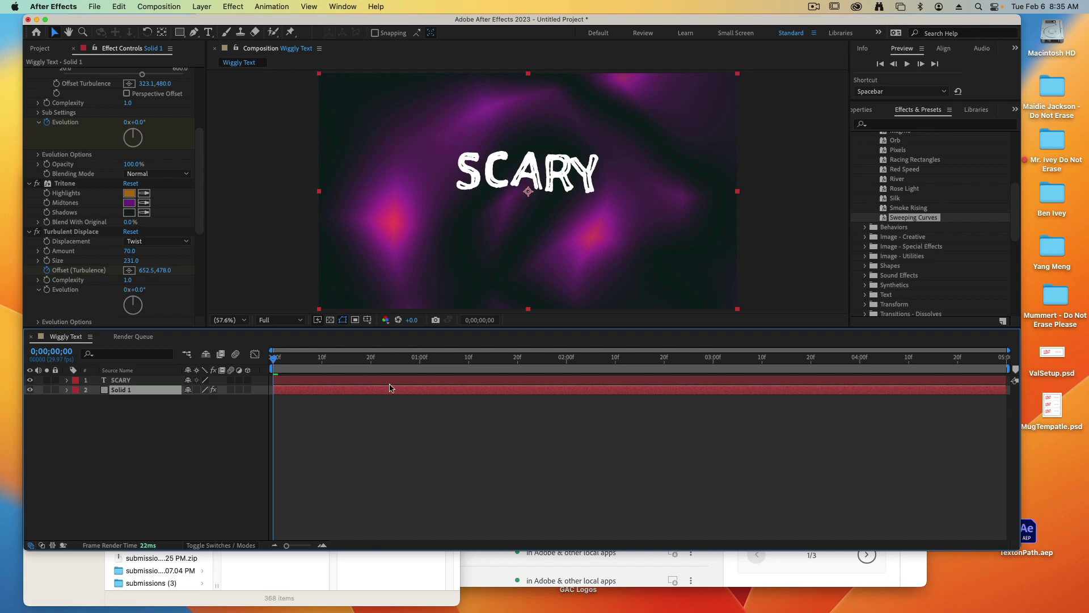
click(906, 64)
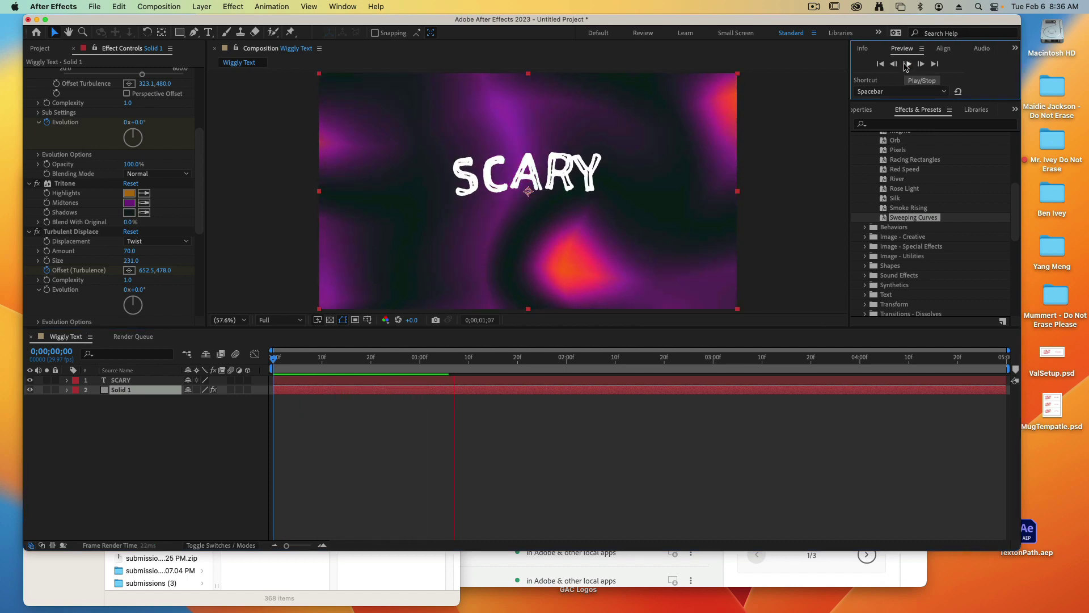
- Stop the preview, deselect the background solid and add the Wiggly Text composition to the render queue
click(906, 66)
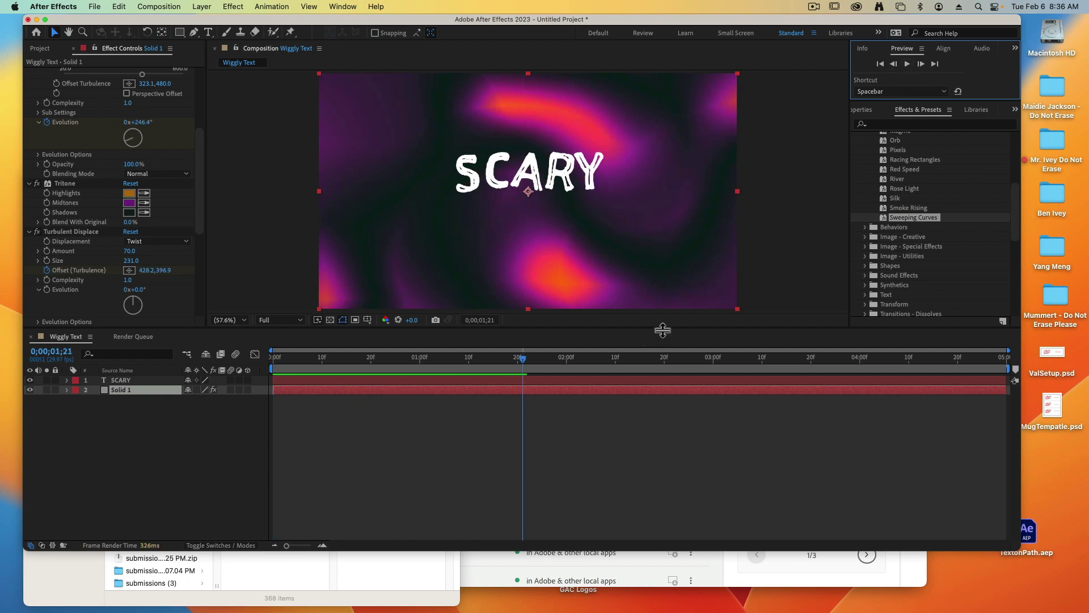
click(692, 488)
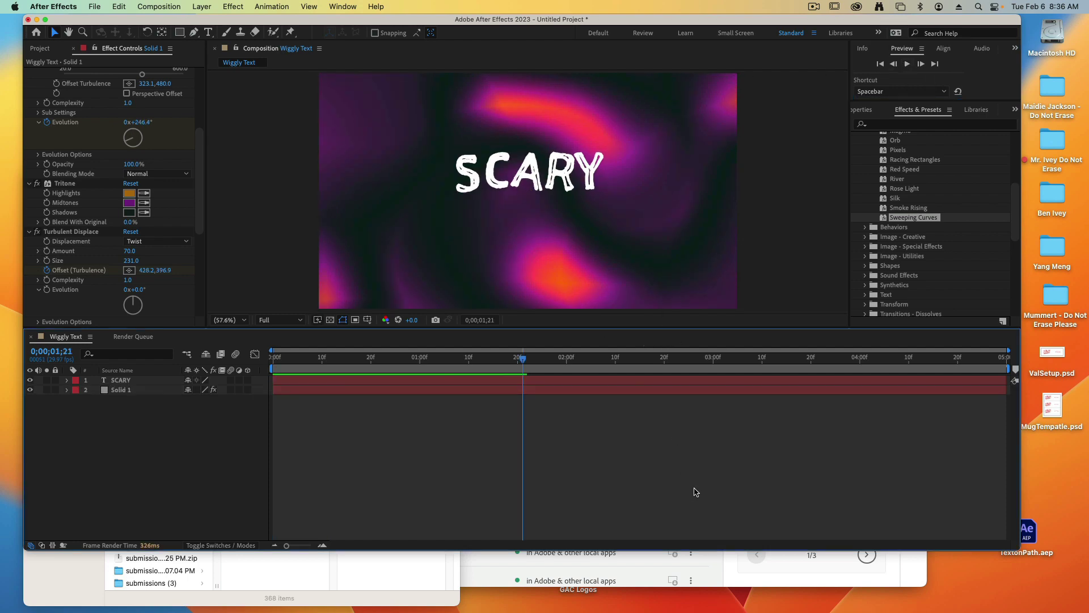
click(95, 7)
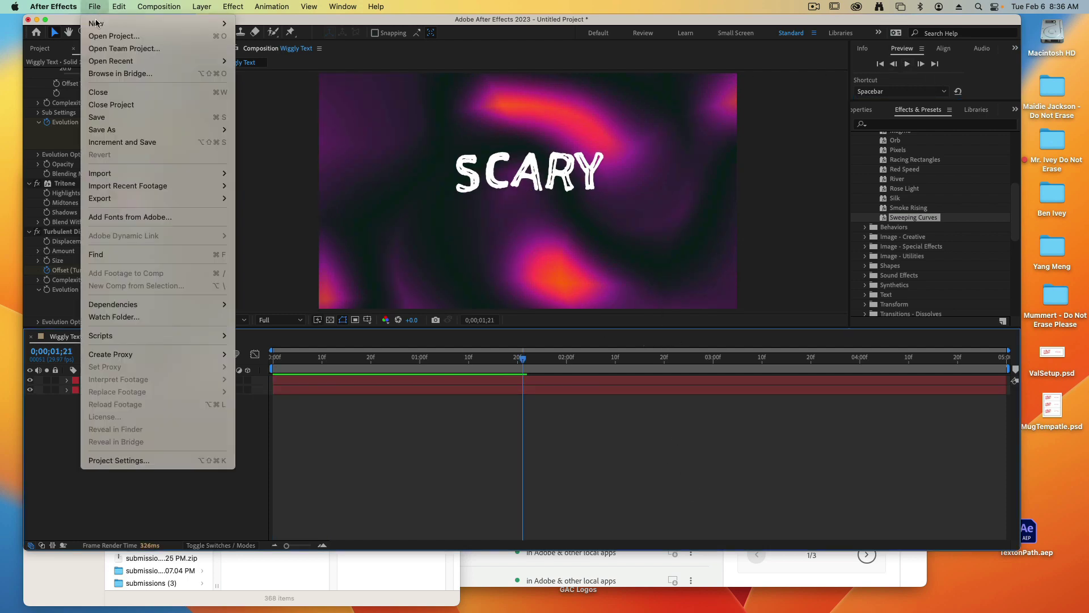
mouse_move(142, 198)
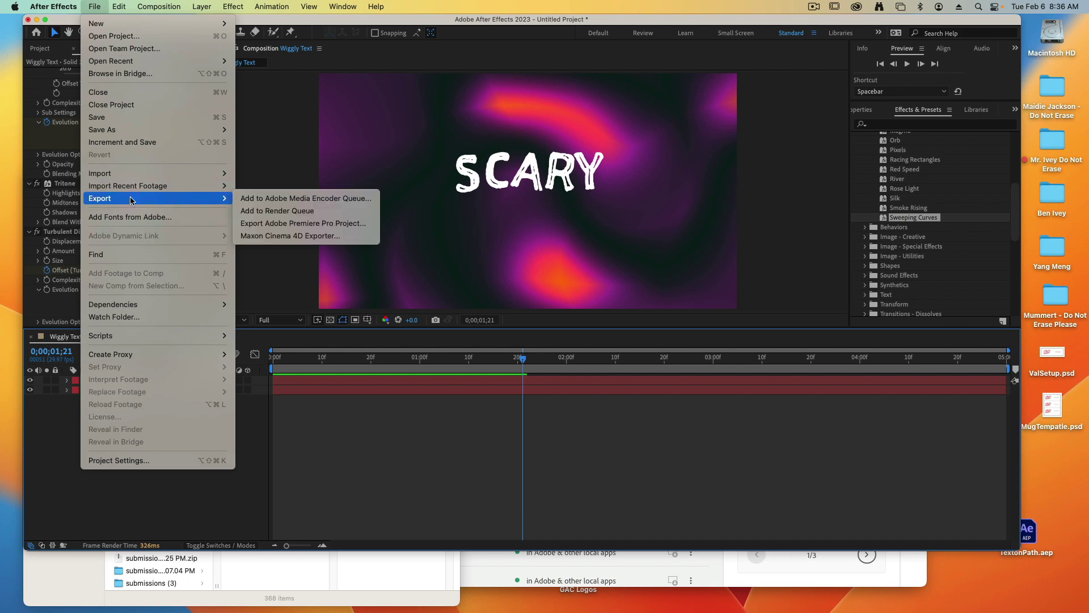
click(278, 210)
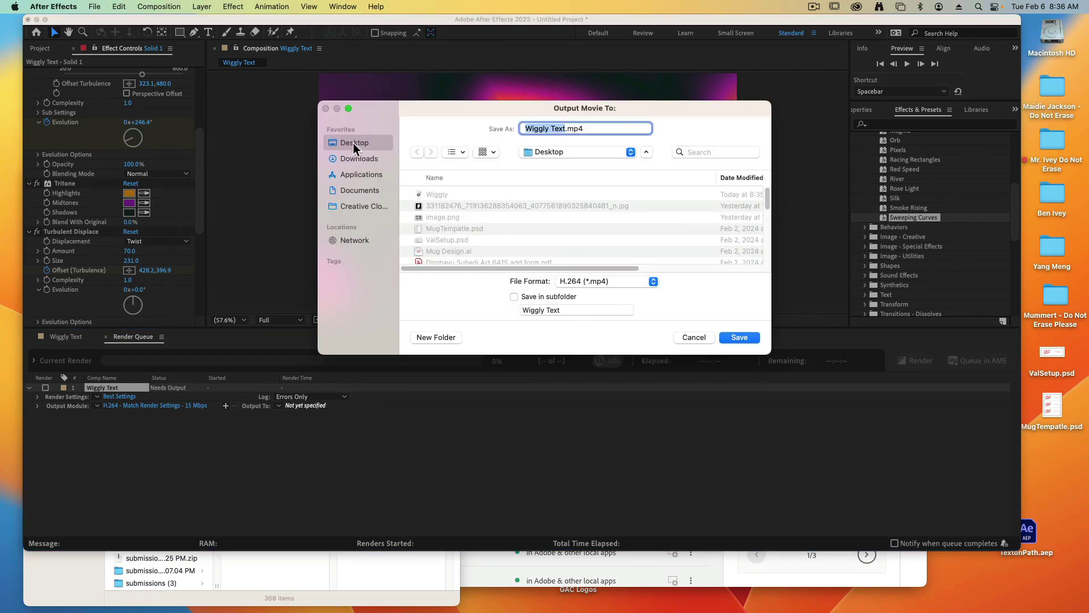
- Save the output movie to the Desktop with the creator's name in front of Wiggly Text.mp4, and start the render
key(Left)
text(Mr Ivey)
click(734, 337)
click(920, 360)
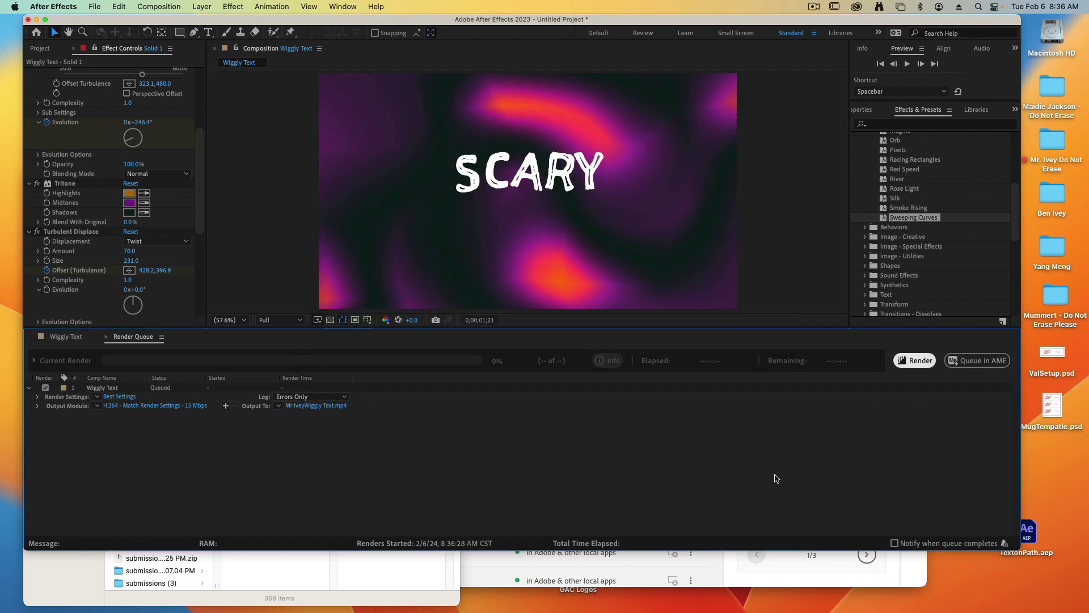